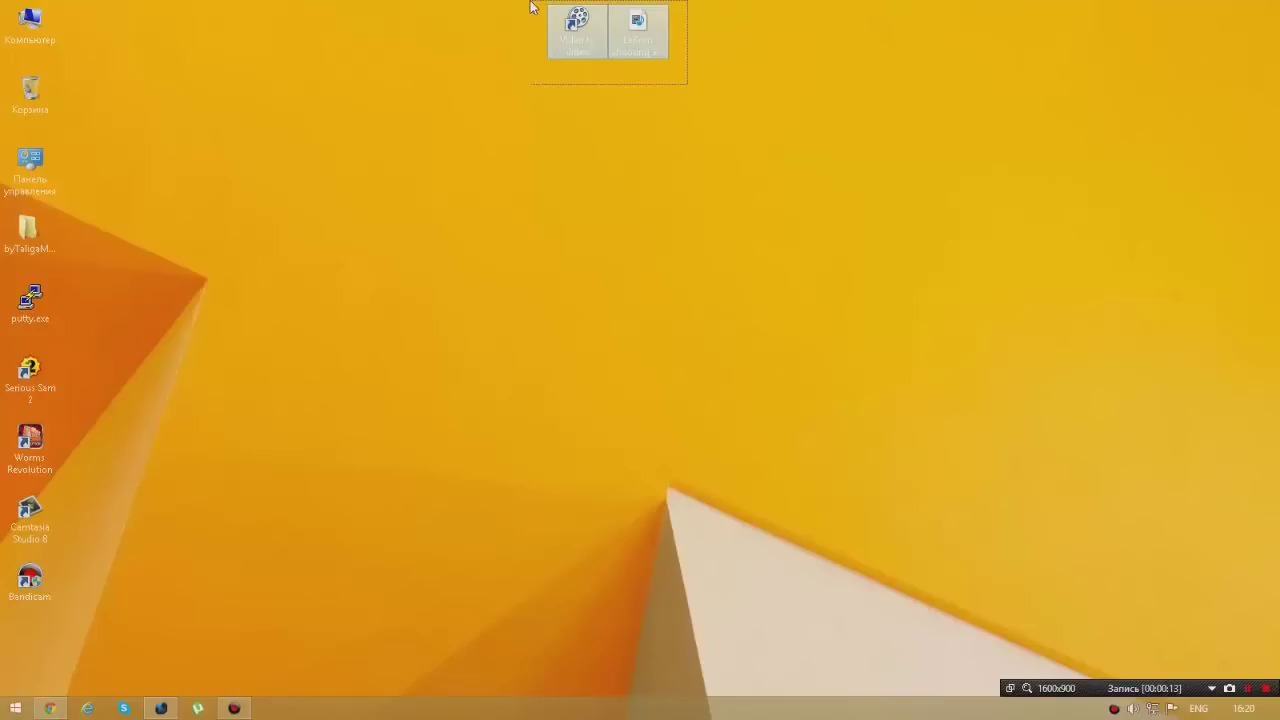
{"action": "left_click", "coordinate": [520, 20]}
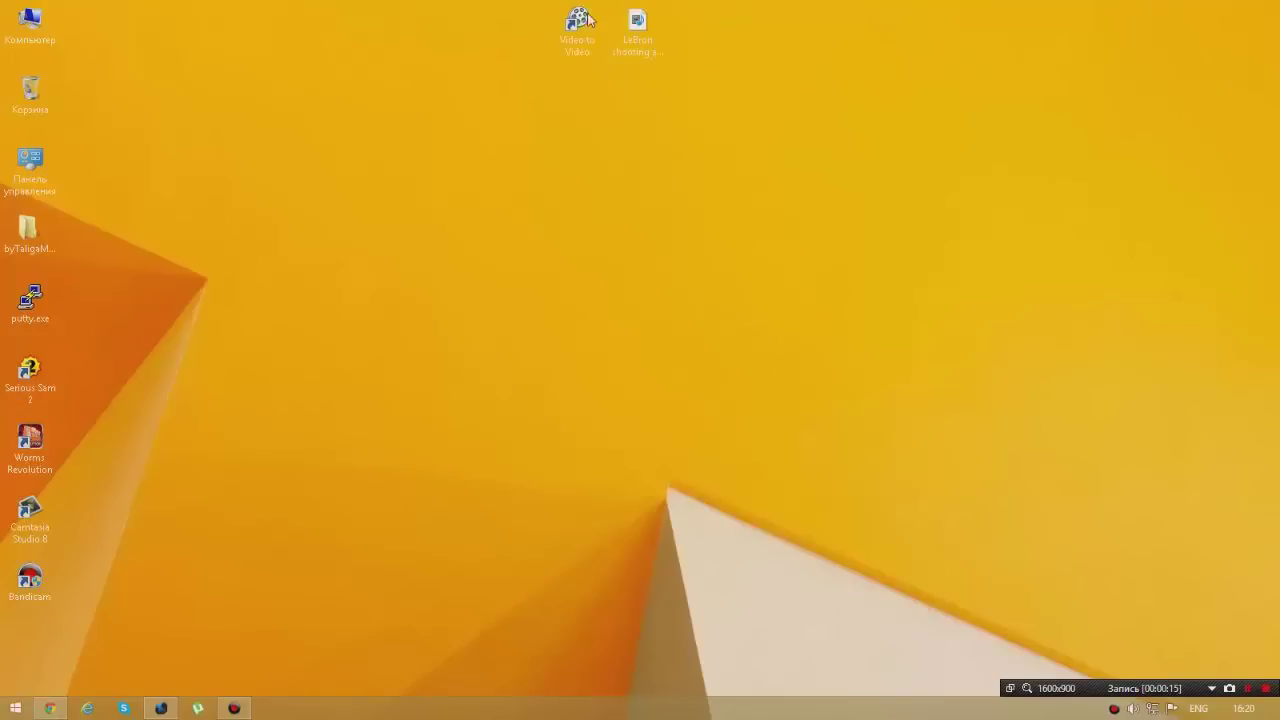
{"action": "left_click", "coordinate": [697, 116]}
{"action": "left_click_drag", "start_coordinate": [619, 79], "coordinate": [547, 30]}
{"action": "left_click", "coordinate": [521, 46]}
{"action": "left_click_drag", "start_coordinate": [728, 116], "coordinate": [508, 20]}
Step: Launch Video to Video from the desktop and add the LeBron shooting video for conversion
{"action": "left_click", "coordinate": [520, 74]}
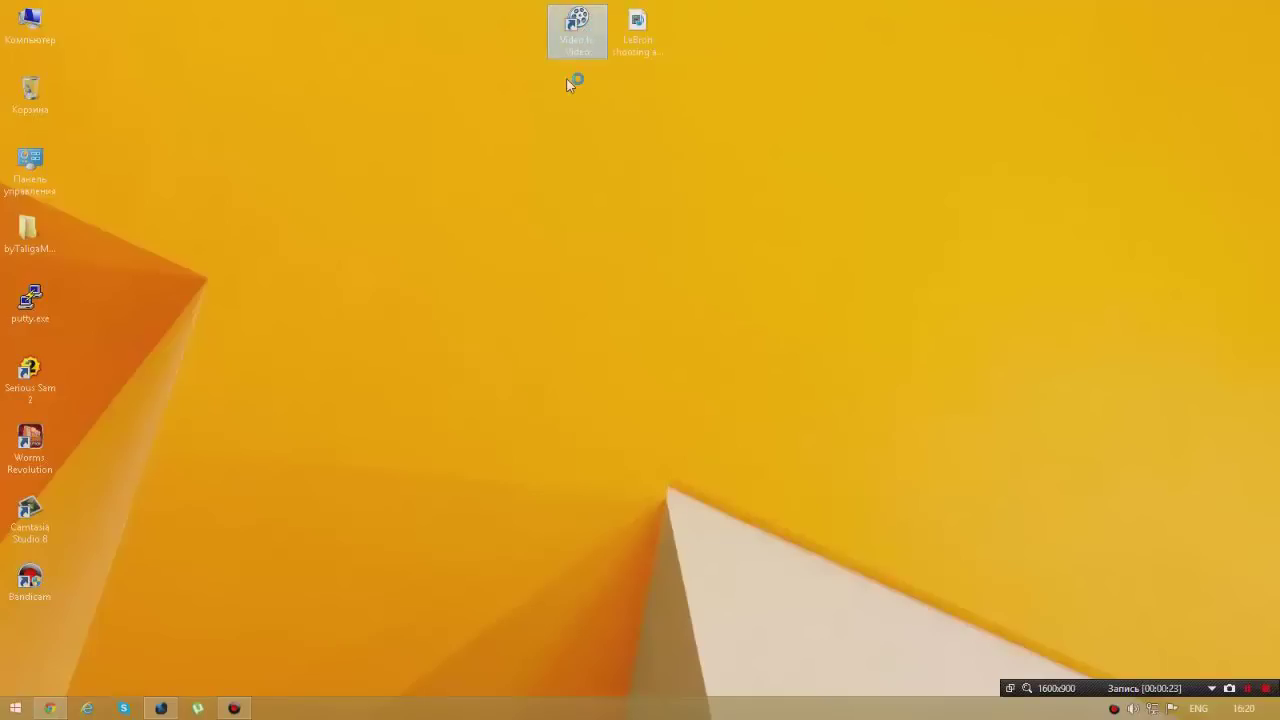
{"action": "left_click", "coordinate": [567, 82]}
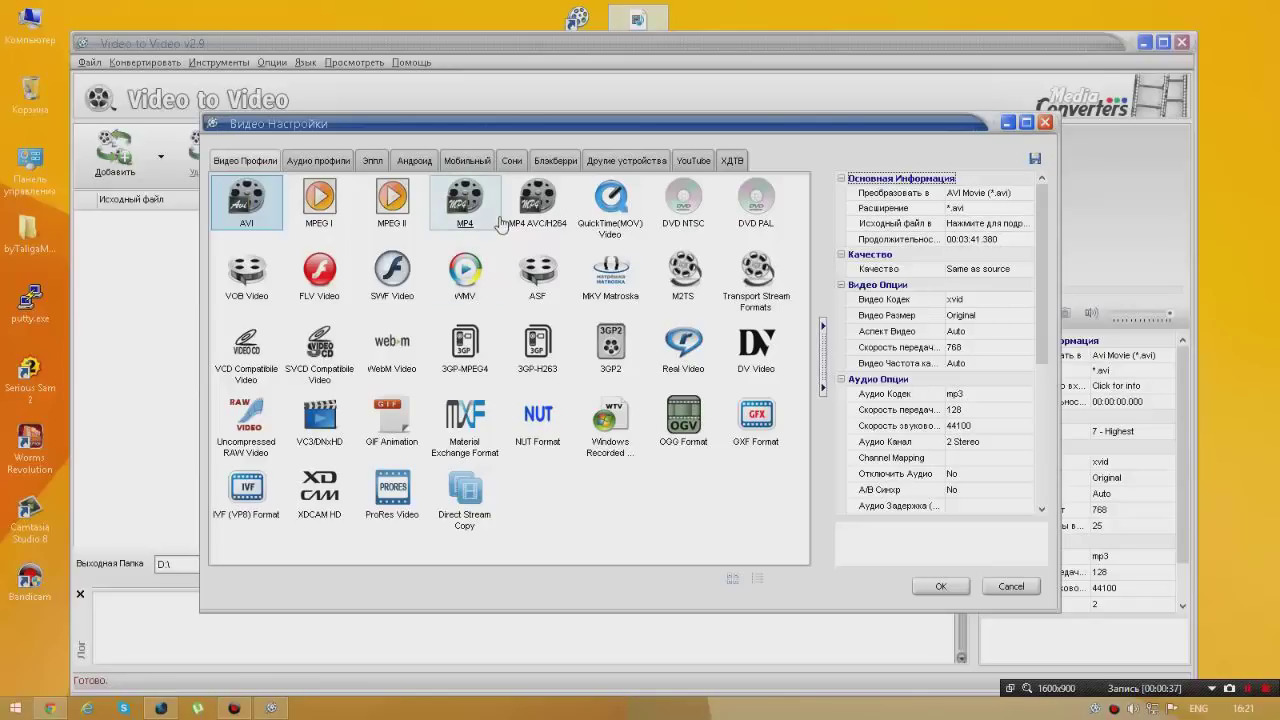
Step: Choose MP4 as the output video profile in the video settings
{"action": "left_click", "coordinate": [586, 492]}
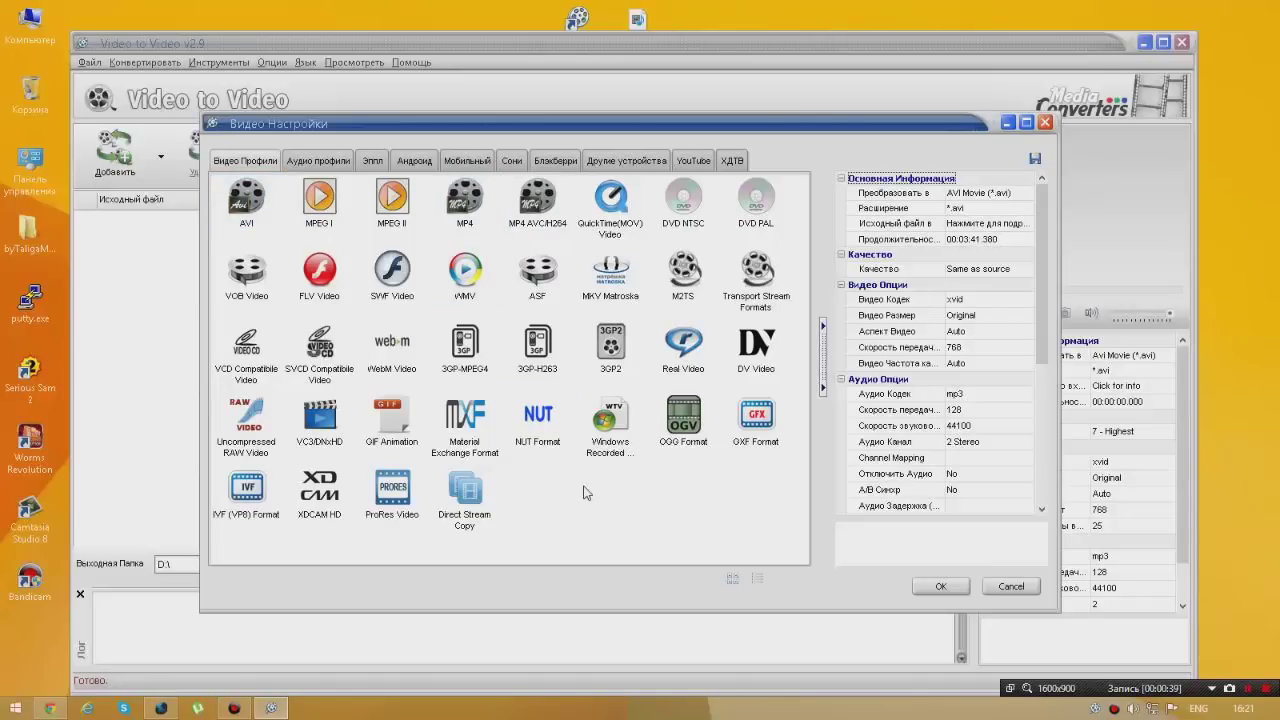
{"action": "left_click", "coordinate": [464, 202]}
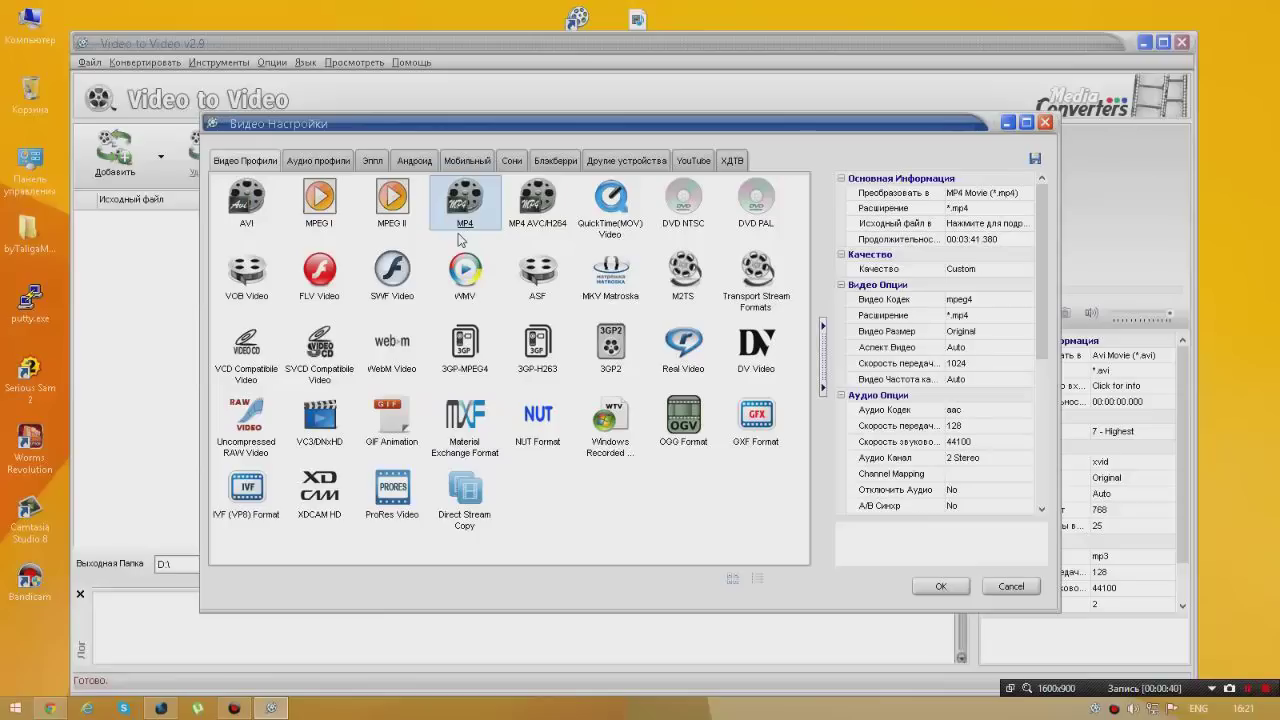
{"action": "left_click", "coordinate": [260, 210]}
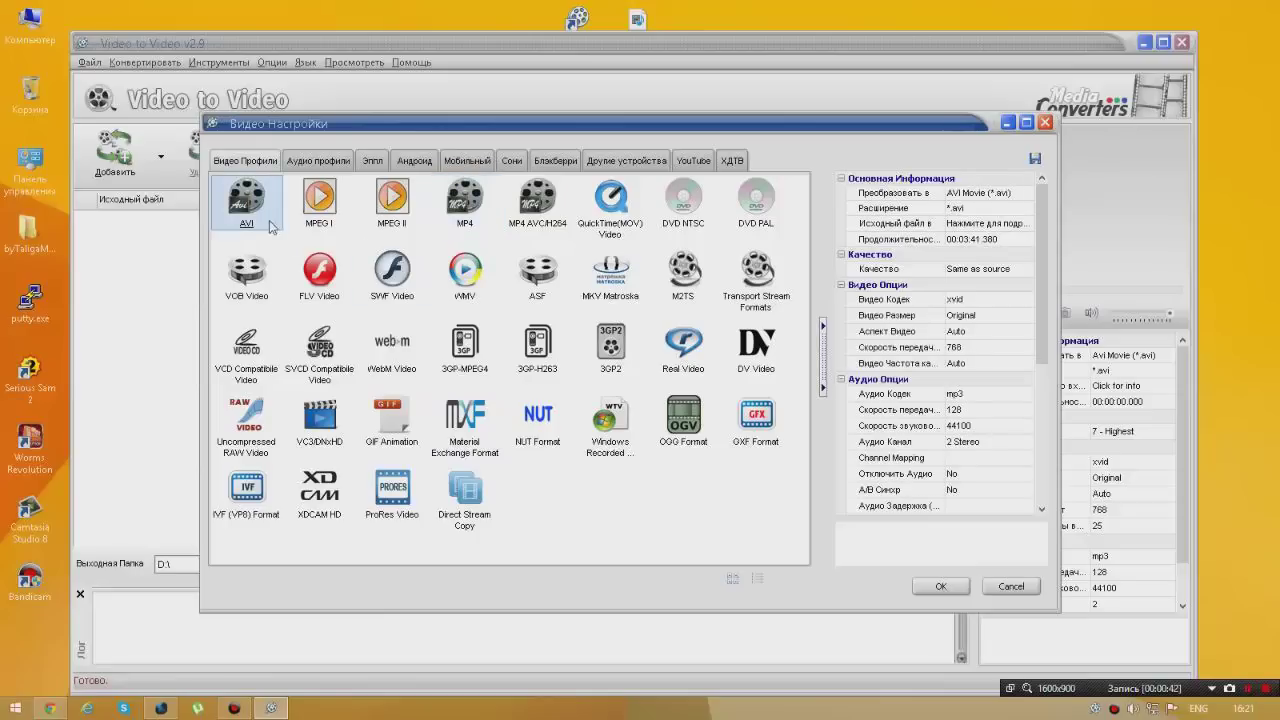
{"action": "left_click", "coordinate": [472, 222]}
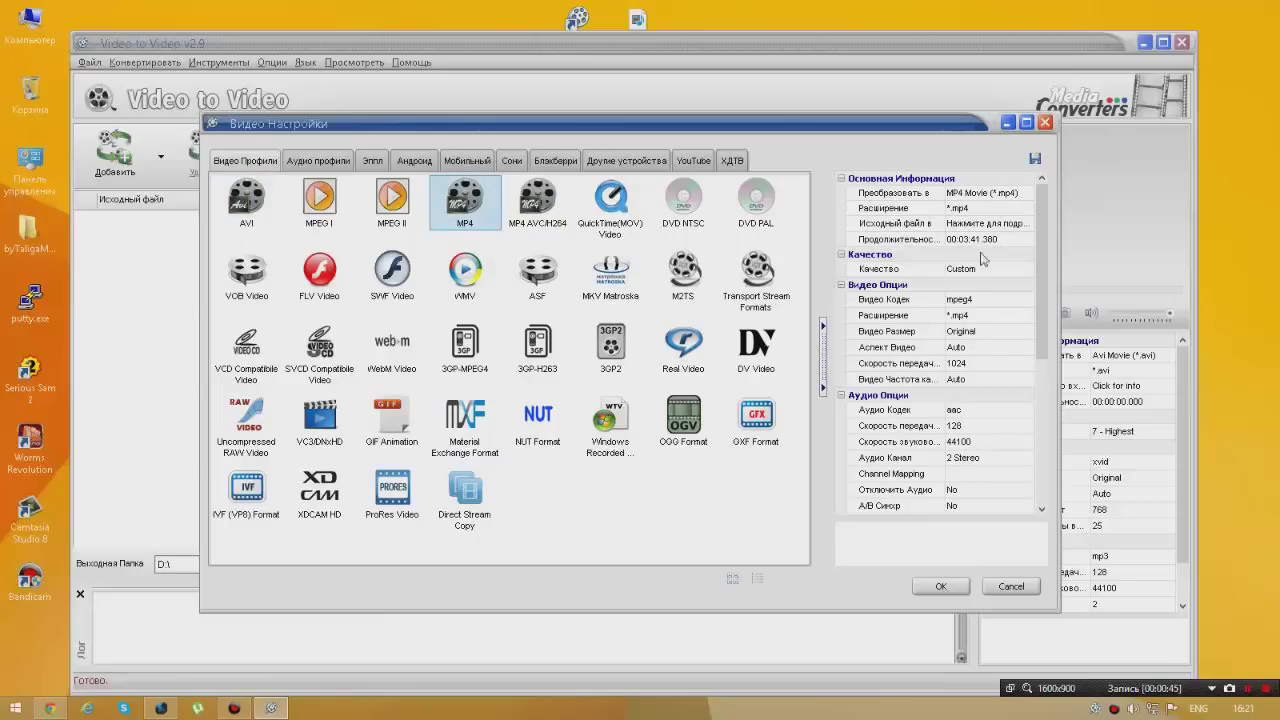
Step: Set the video codec of the MP4 profile to x264
{"action": "mouse_move", "coordinate": [1038, 252]}
{"action": "left_mouse_down"}
{"action": "mouse_move", "coordinate": [1040, 272]}
{"action": "mouse_move", "coordinate": [1030, 255]}
{"action": "left_mouse_up"}
{"action": "left_click", "coordinate": [995, 300]}
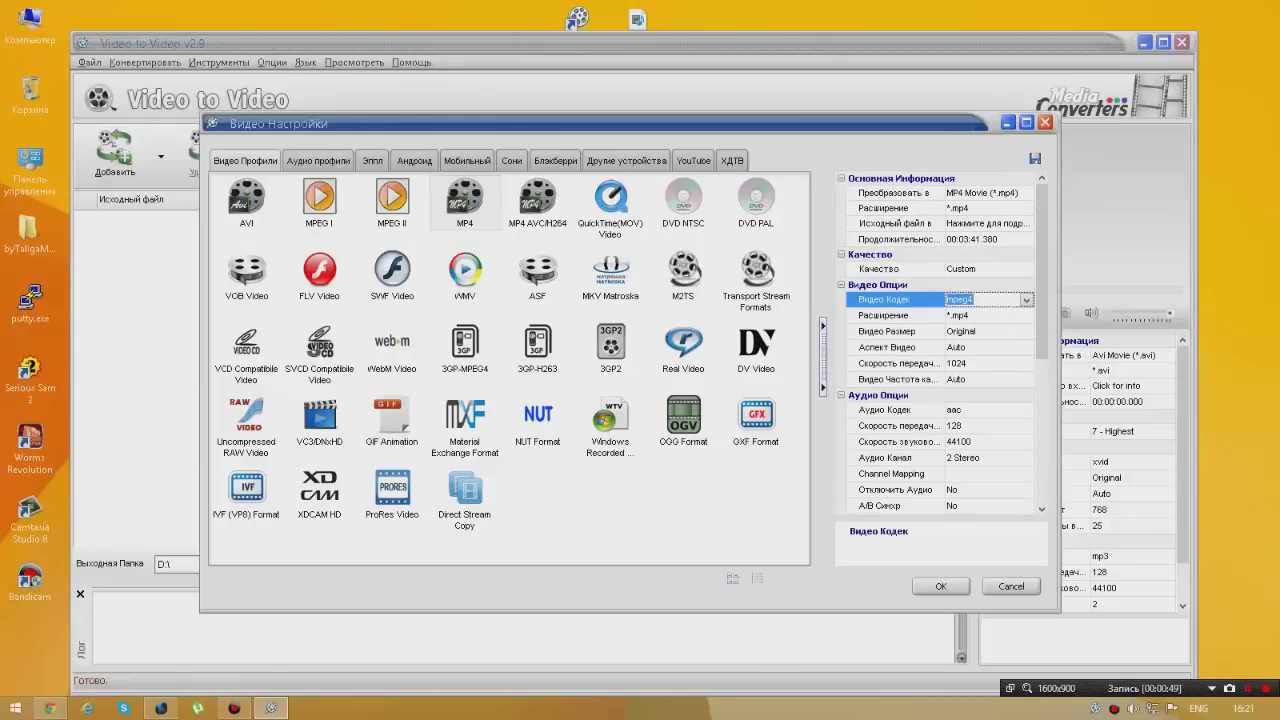
{"action": "left_click", "coordinate": [1025, 302]}
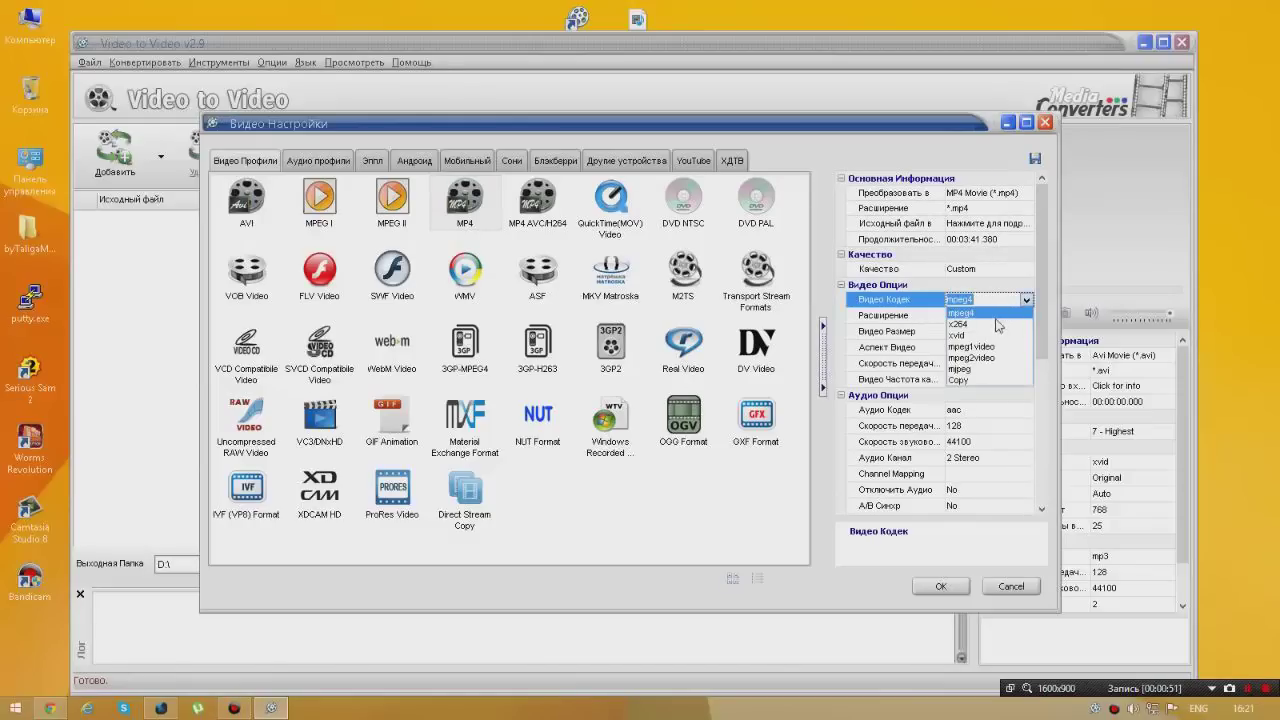
{"action": "left_click", "coordinate": [998, 324]}
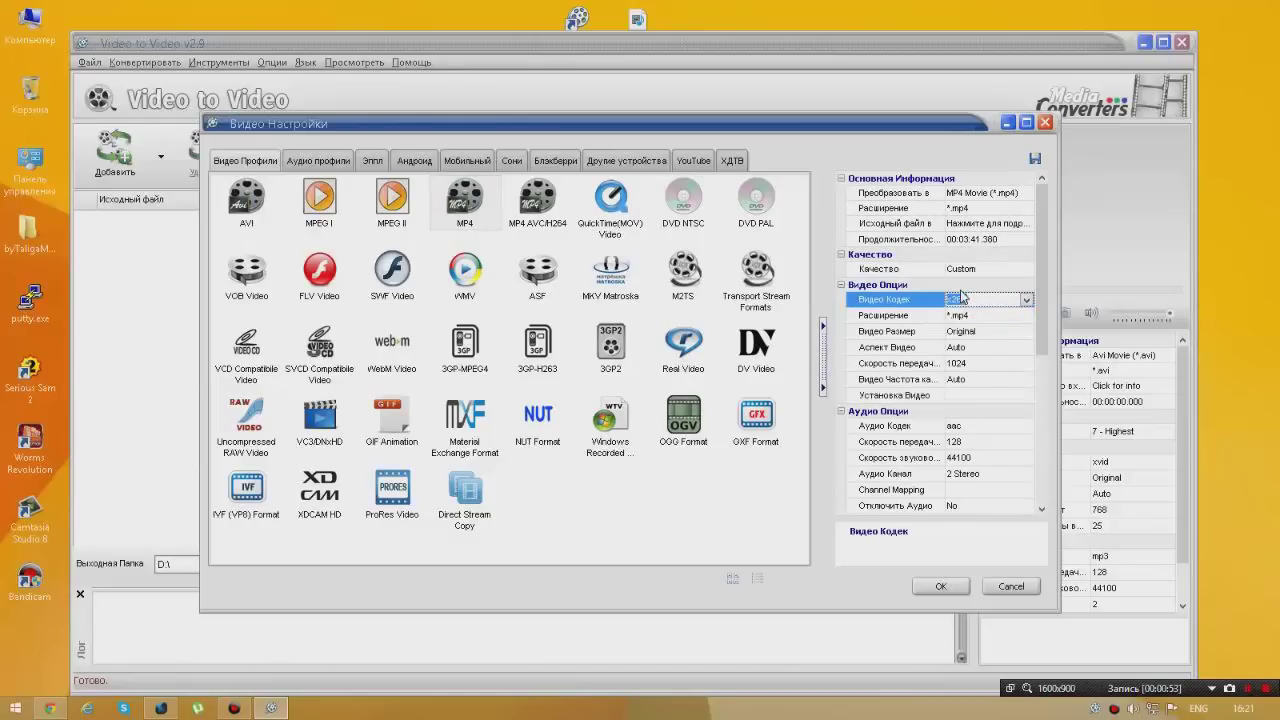
Step: Review the available quality levels and the MP4 video options, from codec and extension to size, aspect, bitrate and frame rate
{"action": "left_click", "coordinate": [839, 299]}
{"action": "left_click", "coordinate": [885, 271]}
{"action": "left_click", "coordinate": [1026, 269]}
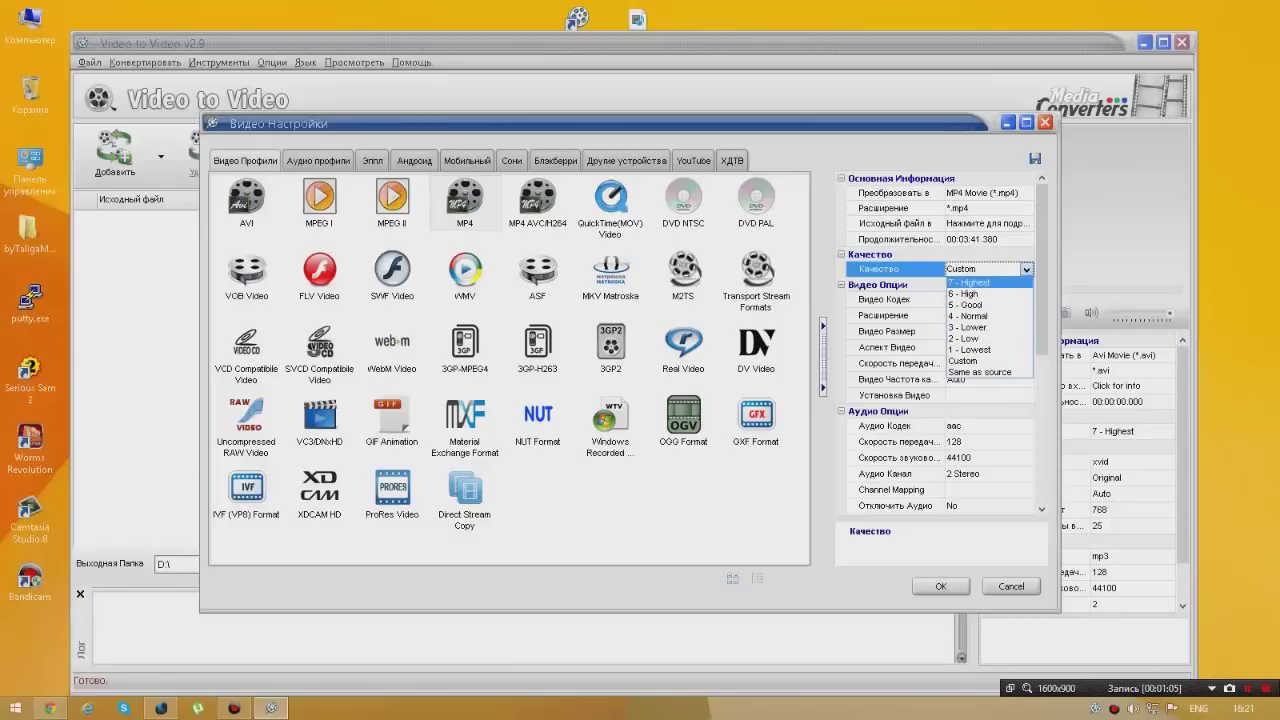
{"action": "left_click", "coordinate": [1025, 271]}
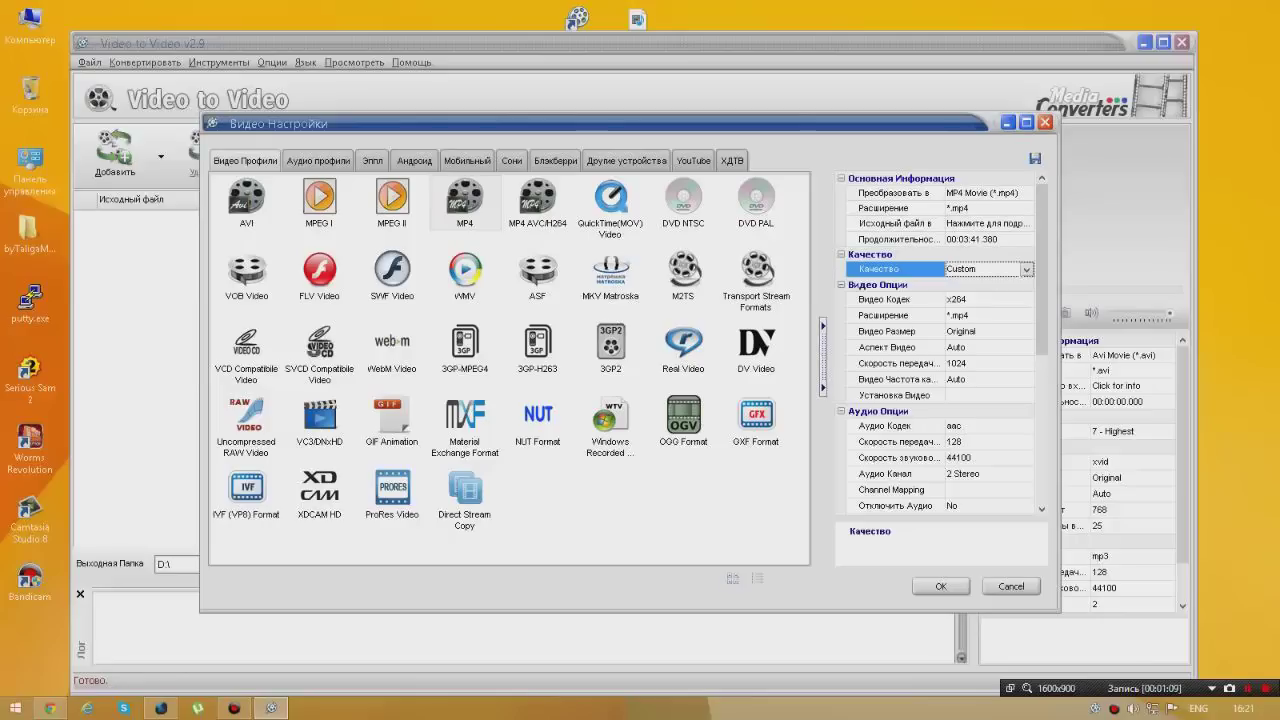
{"action": "left_click", "coordinate": [840, 299]}
{"action": "left_click", "coordinate": [840, 315]}
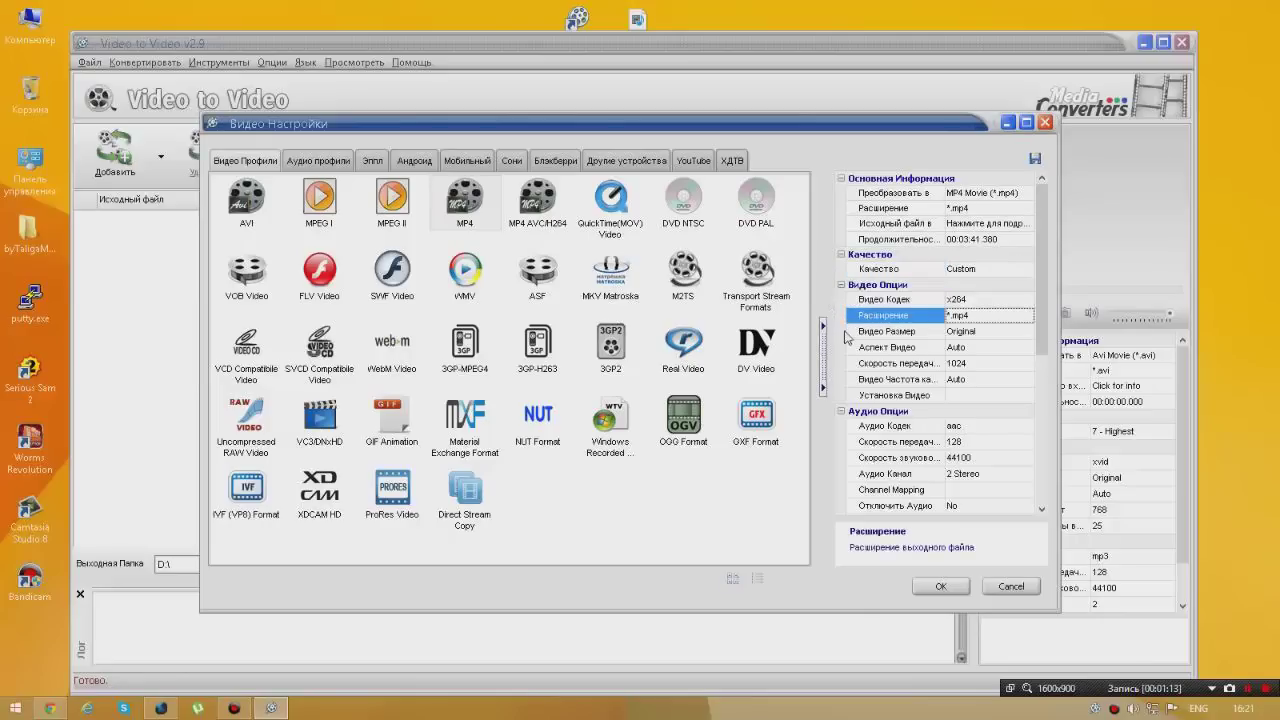
{"action": "left_click", "coordinate": [842, 331]}
{"action": "left_click", "coordinate": [842, 348]}
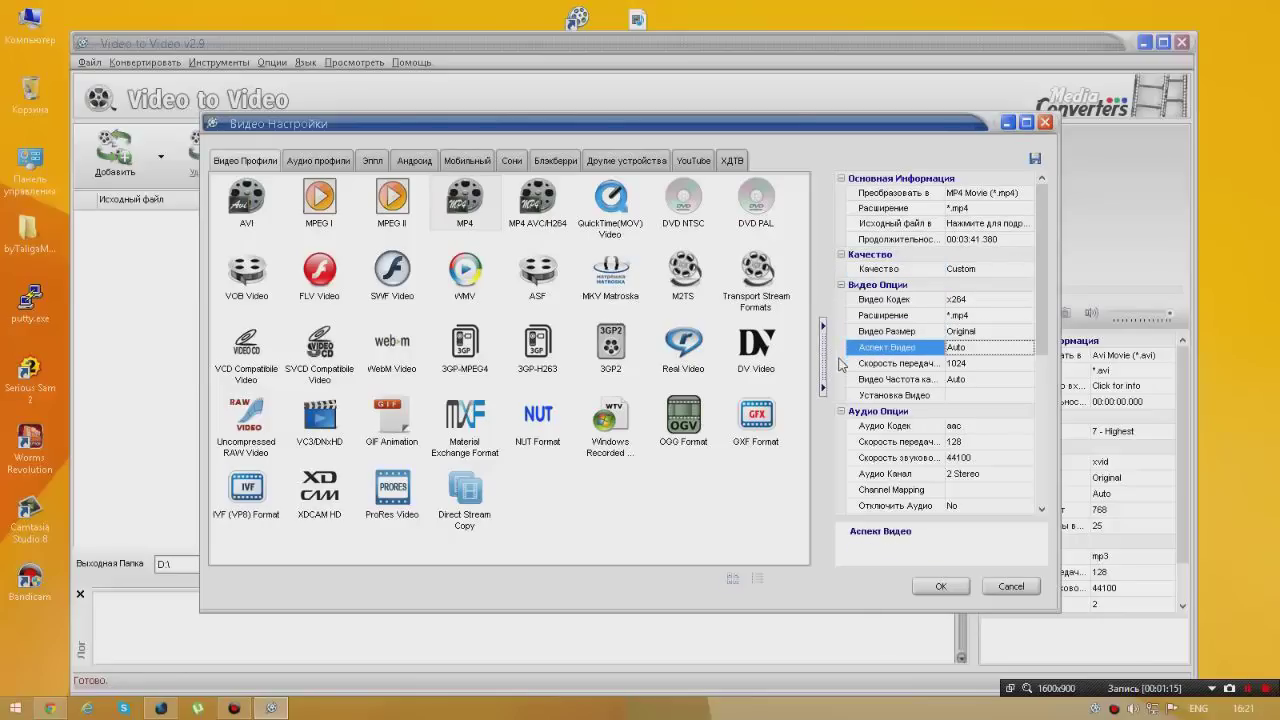
{"action": "left_click", "coordinate": [842, 364]}
{"action": "left_click", "coordinate": [842, 380]}
{"action": "left_click", "coordinate": [843, 395]}
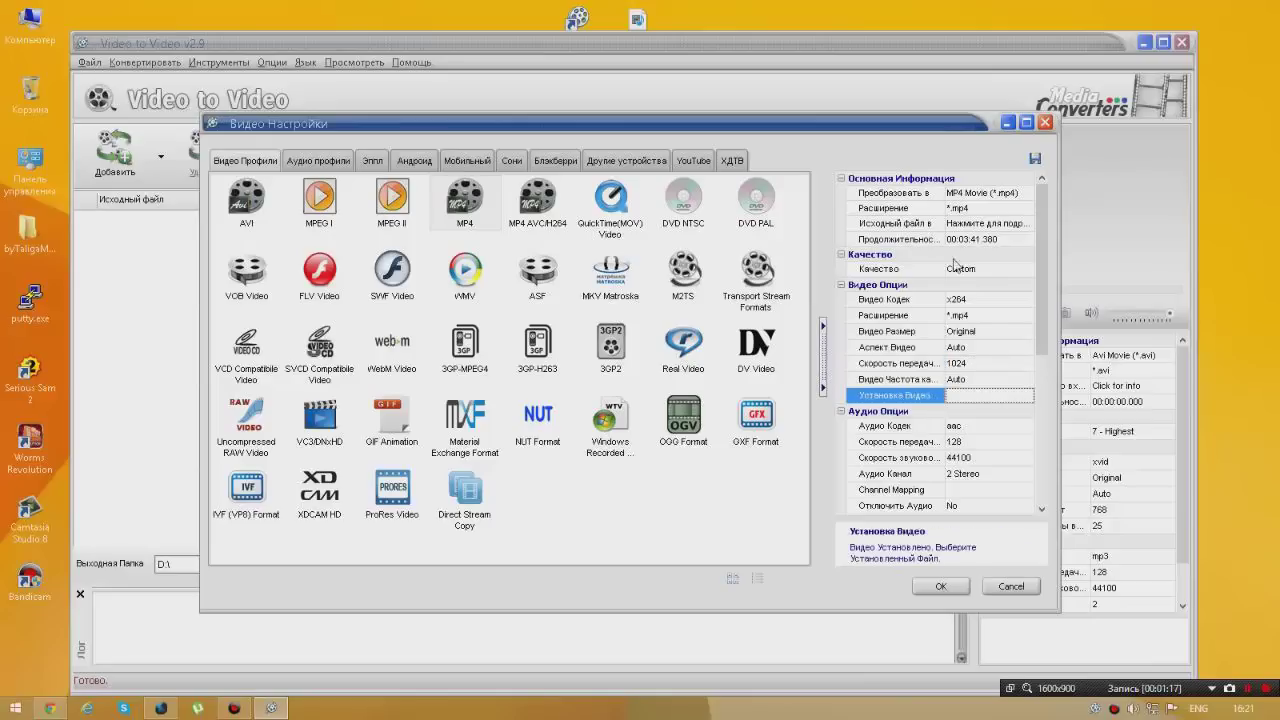
Step: Keep the quality at Custom and apply the MP4 conversion settings to the added video
{"action": "left_click", "coordinate": [962, 270]}
{"action": "left_click", "coordinate": [1025, 271]}
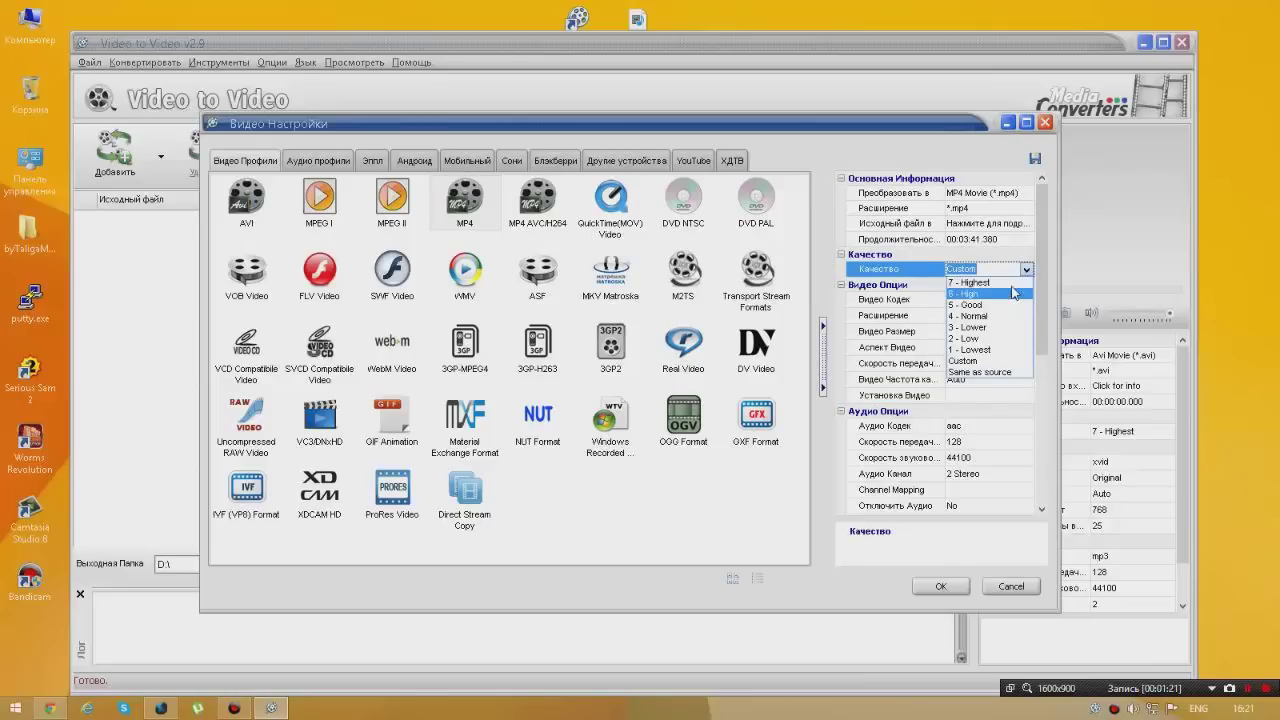
{"action": "left_click", "coordinate": [1025, 272]}
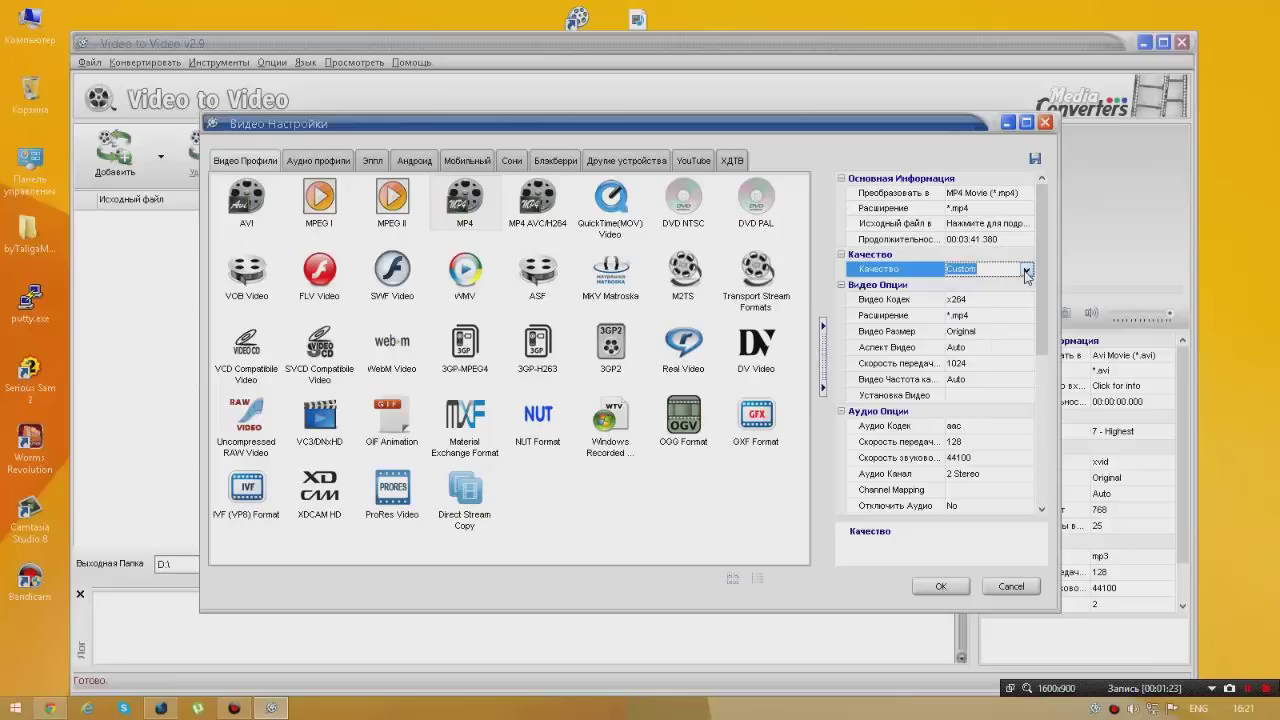
{"action": "left_click", "coordinate": [838, 288]}
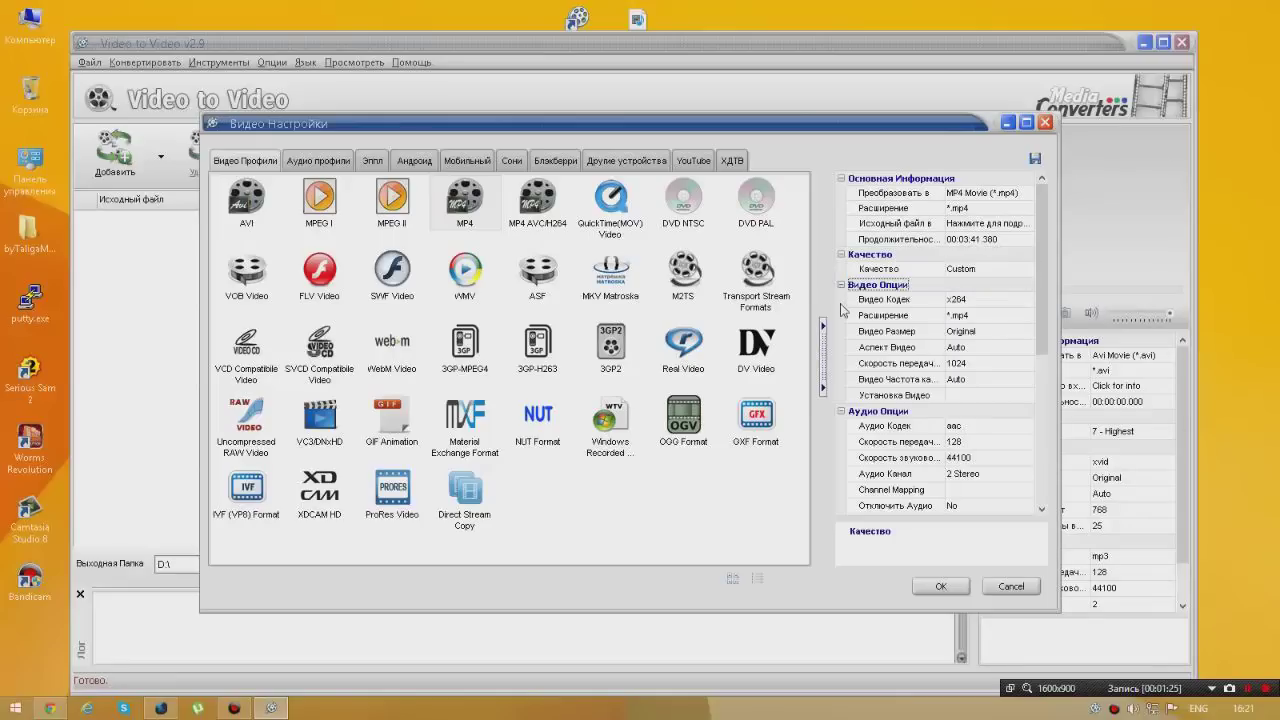
{"action": "left_click", "coordinate": [940, 586]}
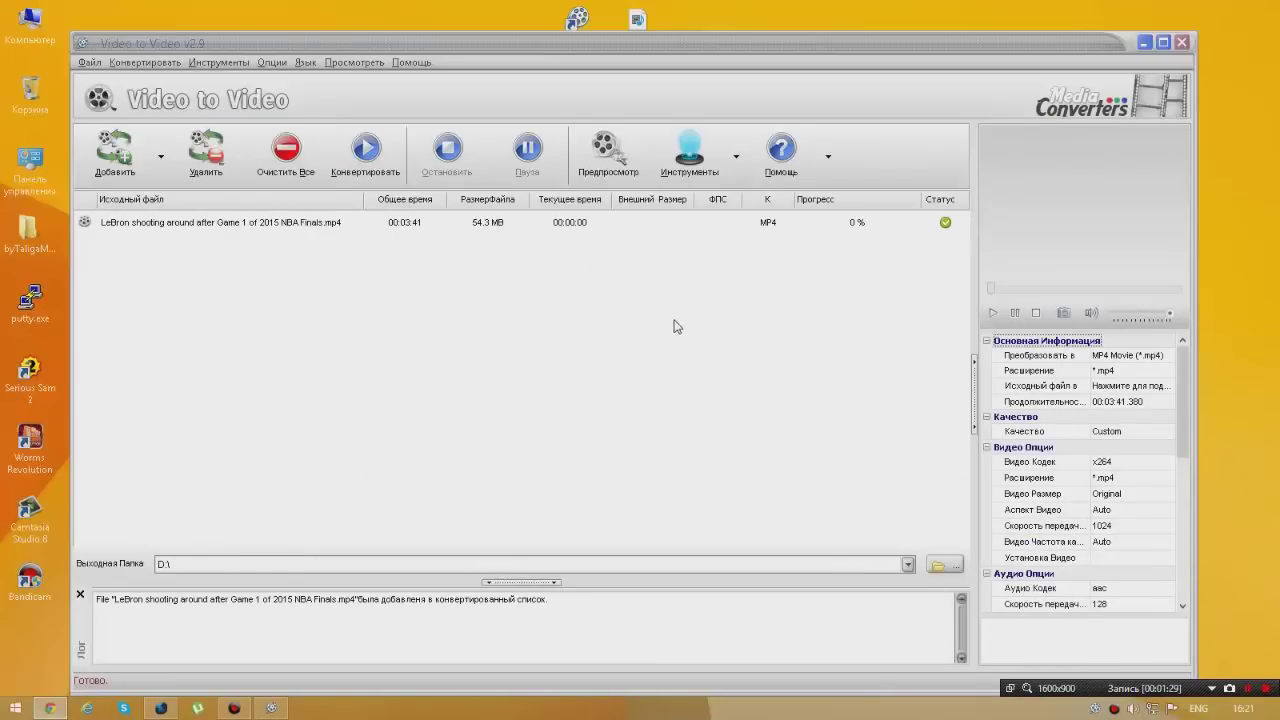
Step: Open the converter's general settings to examine the output folder and post-conversion options, and close them without changes
{"action": "left_click", "coordinate": [276, 63]}
{"action": "left_click", "coordinate": [286, 78]}
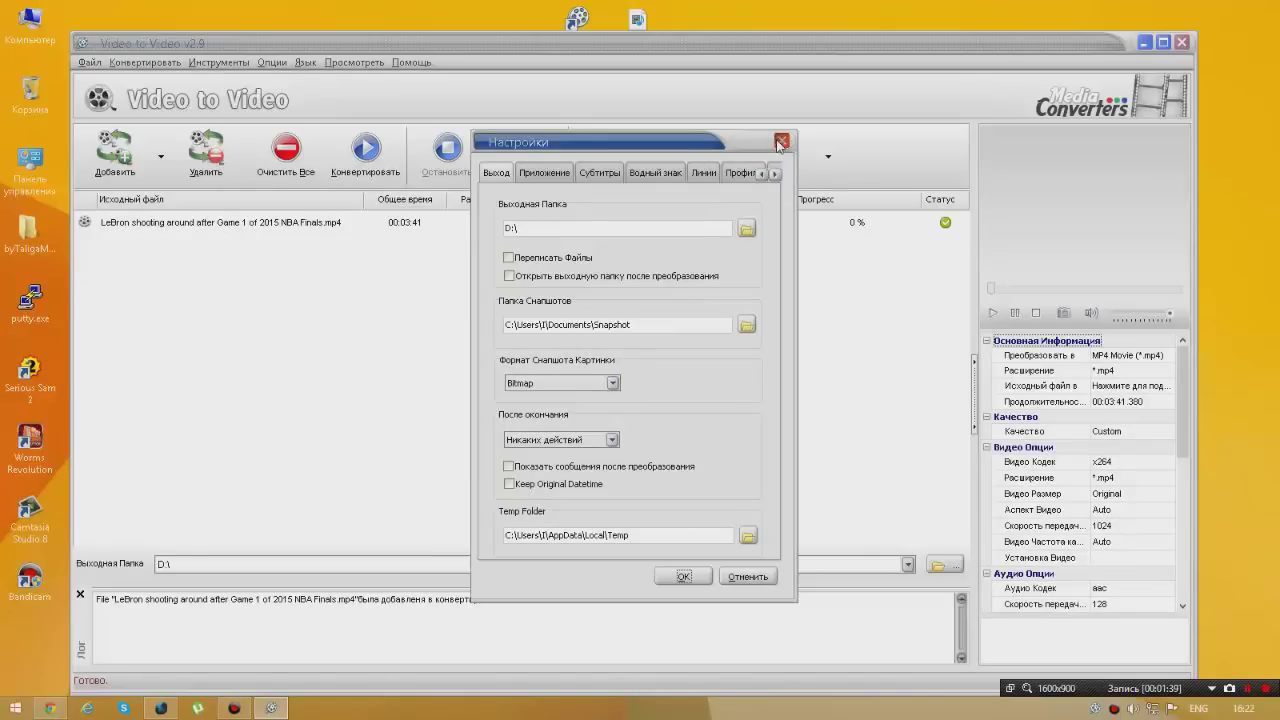
{"action": "left_click", "coordinate": [694, 574]}
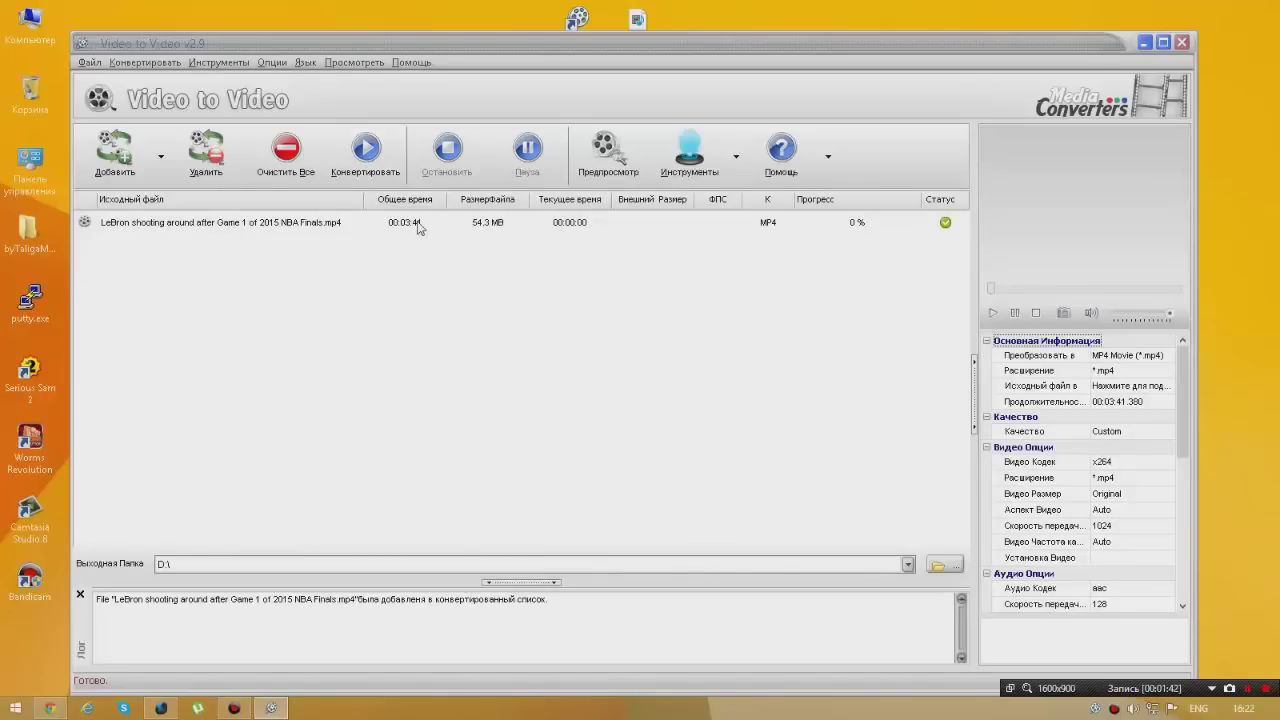
Step: Check the commands available for the queued video and close the converter window
{"action": "right_click", "coordinate": [680, 231]}
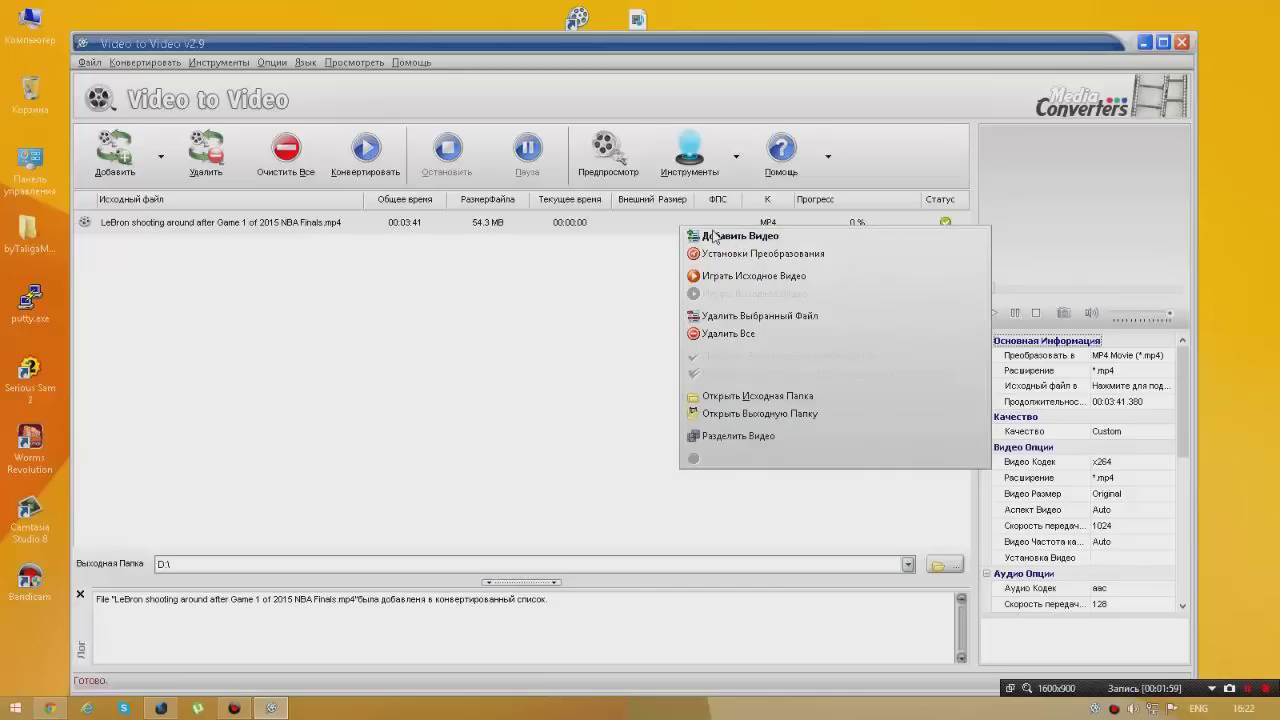
{"action": "left_click", "coordinate": [630, 267]}
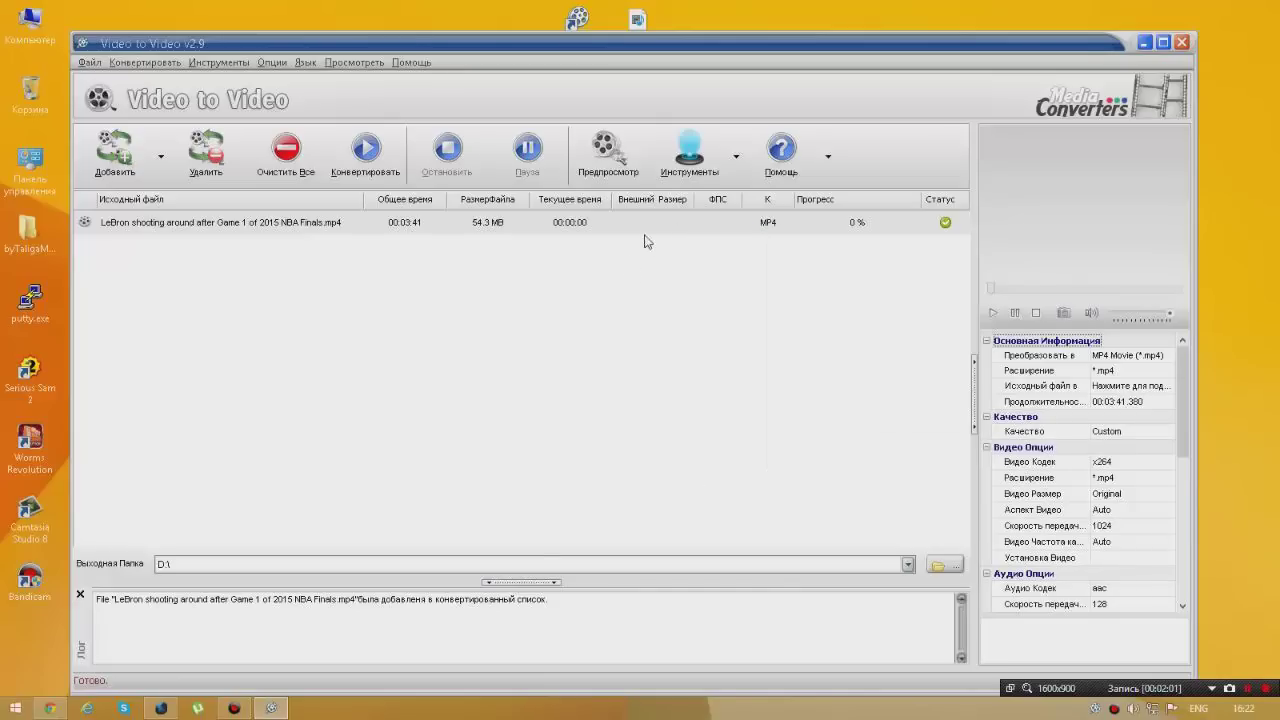
{"action": "left_click", "coordinate": [1182, 43]}
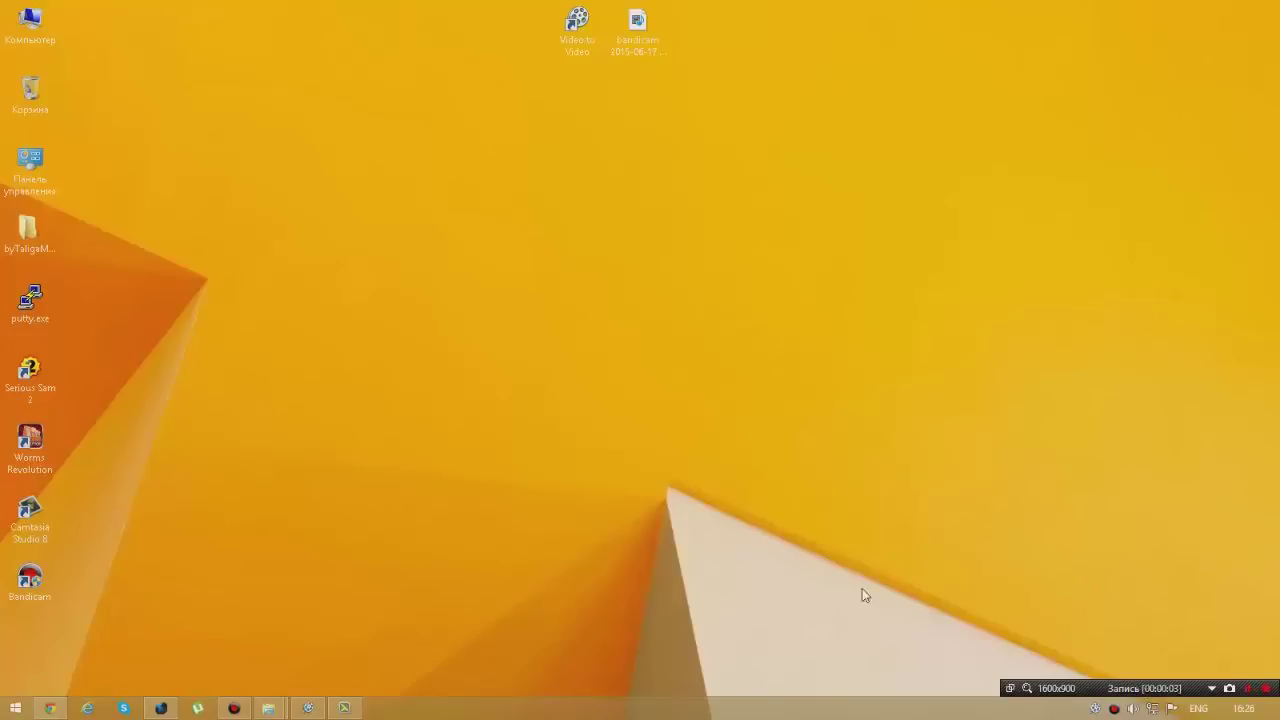
{"action": "mouse_move", "coordinate": [285, 708]}
{"action": "left_click", "coordinate": [200, 645]}
{"action": "left_click", "coordinate": [478, 314]}
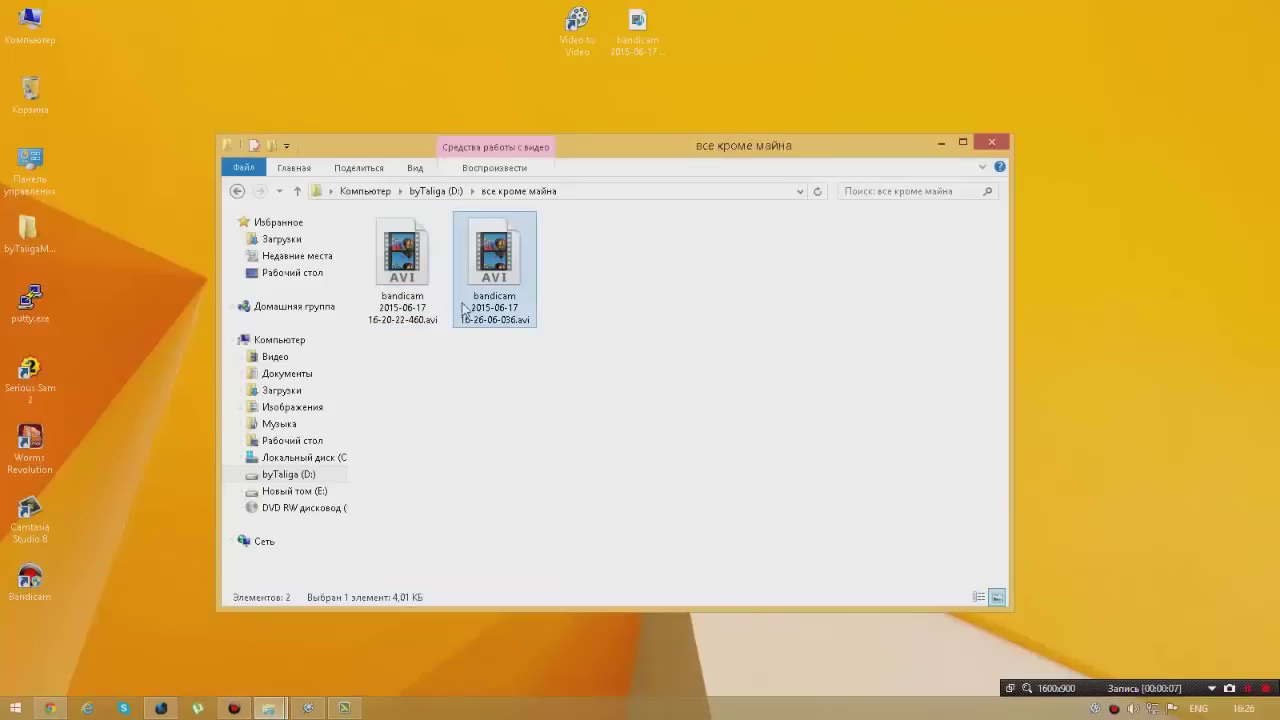
{"action": "left_click", "coordinate": [422, 302]}
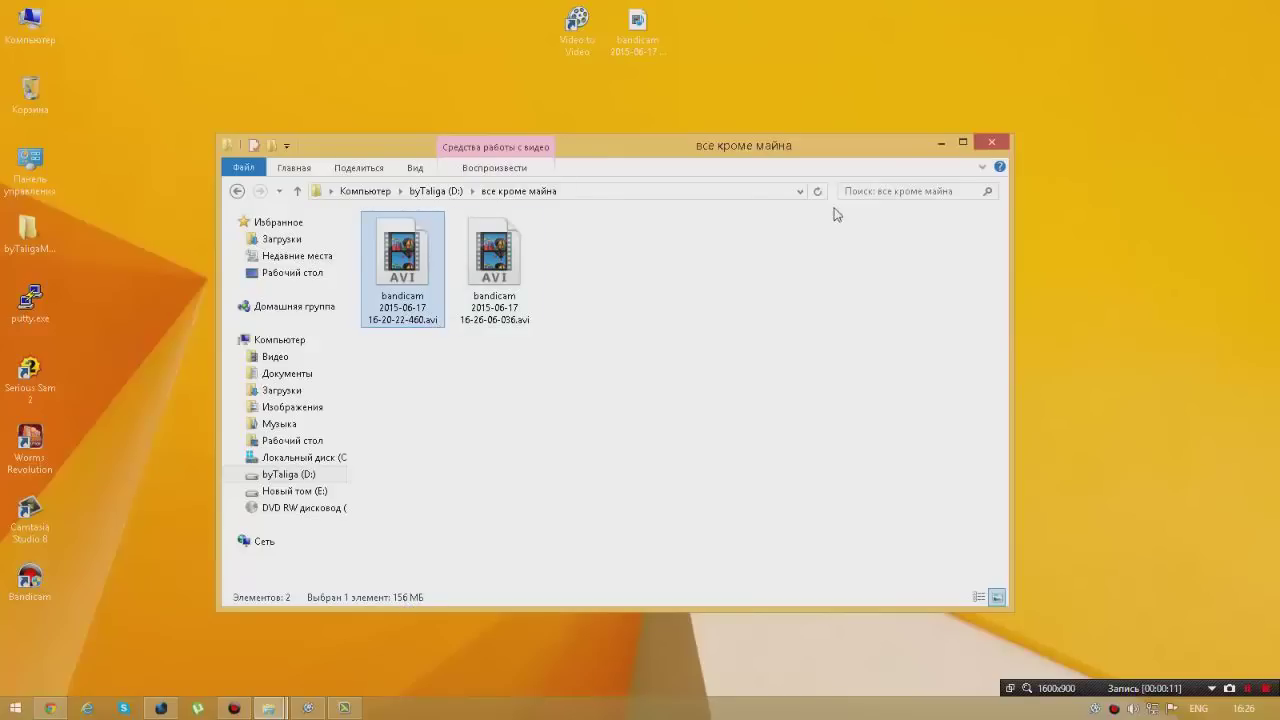
{"action": "left_click", "coordinate": [940, 143]}
Step: Review the completed conversion of the bandicam recording in Video to Video and return to the desktop
{"action": "left_click", "coordinate": [640, 34]}
{"action": "left_click", "coordinate": [308, 708]}
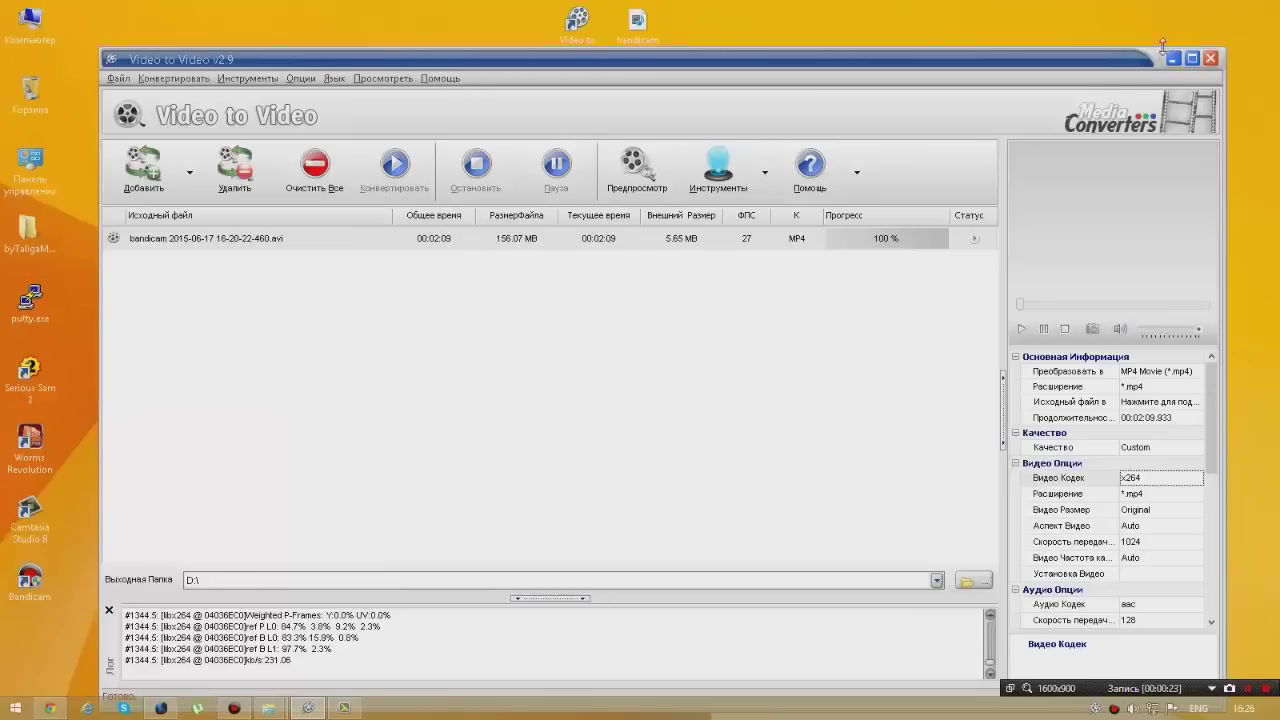
{"action": "key", "text": "super+d"}
Step: View the file properties of the converted bandicam MP4 on the desktop to check its size
{"action": "right_click", "coordinate": [630, 52]}
{"action": "left_click", "coordinate": [686, 336]}
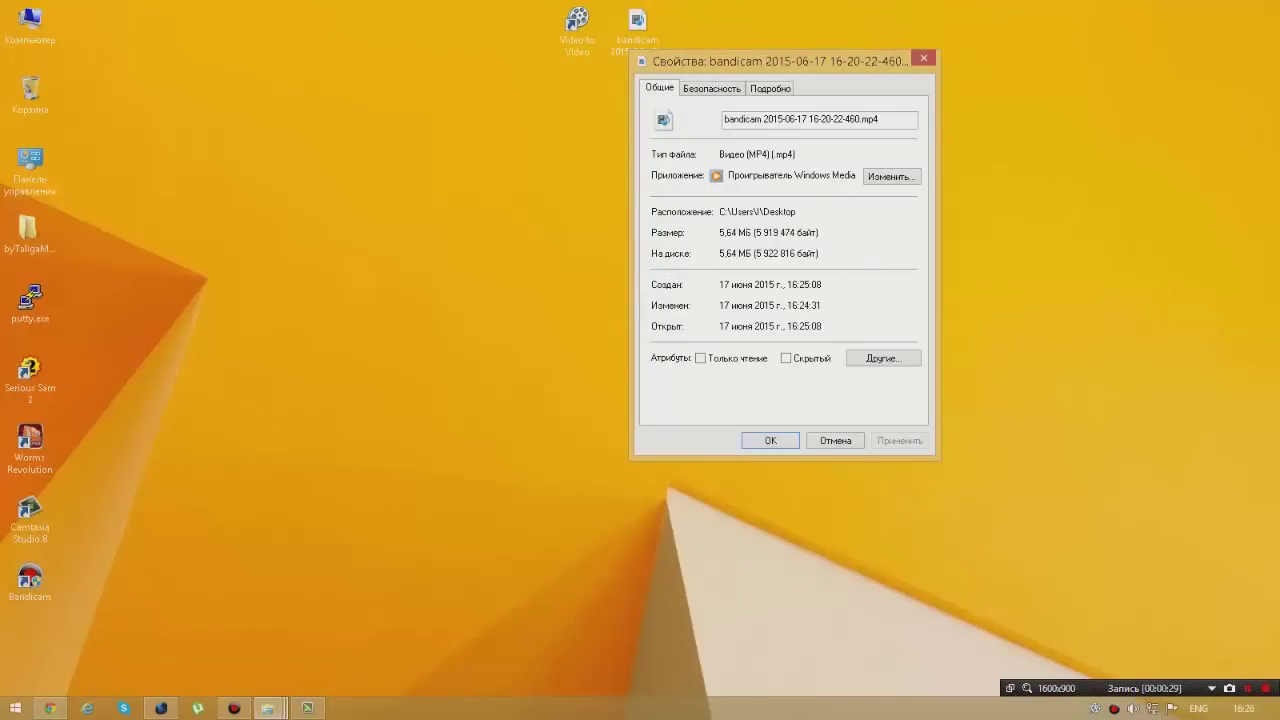
{"action": "left_click", "coordinate": [762, 439]}
{"action": "right_click", "coordinate": [742, 318]}
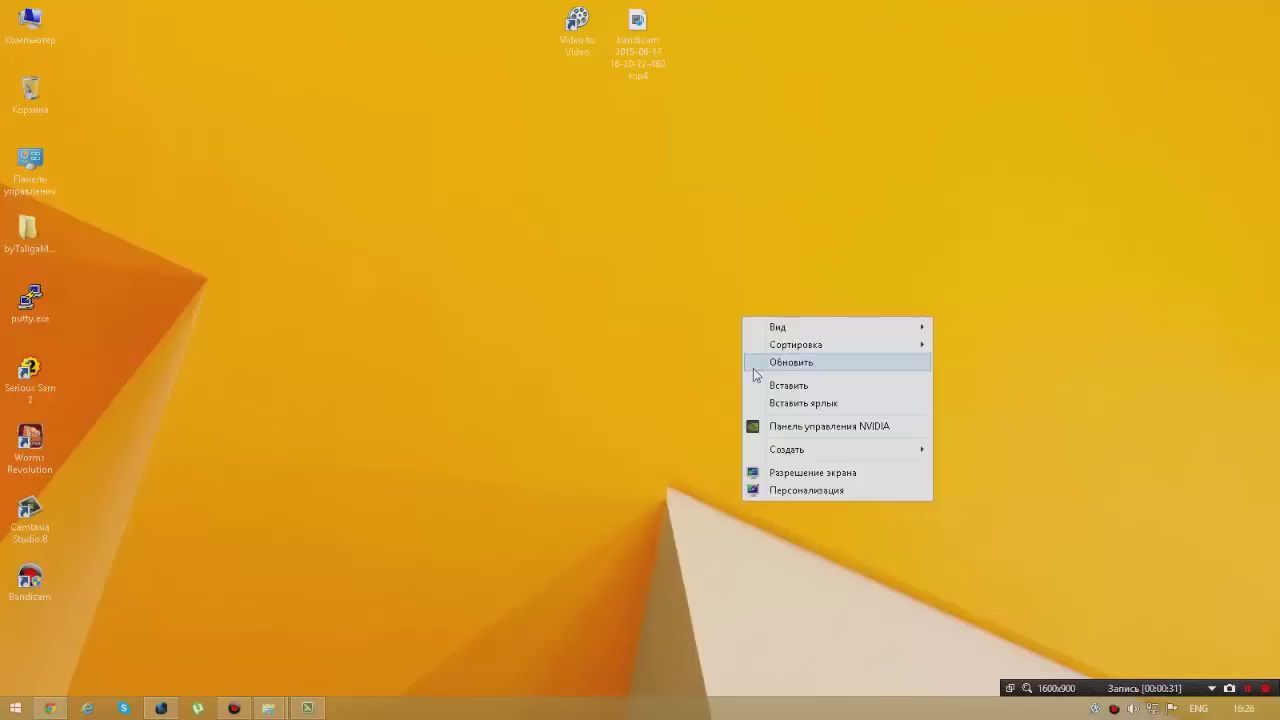
{"action": "left_click", "coordinate": [755, 364]}
{"action": "right_click", "coordinate": [753, 368]}
{"action": "left_click", "coordinate": [576, 326]}
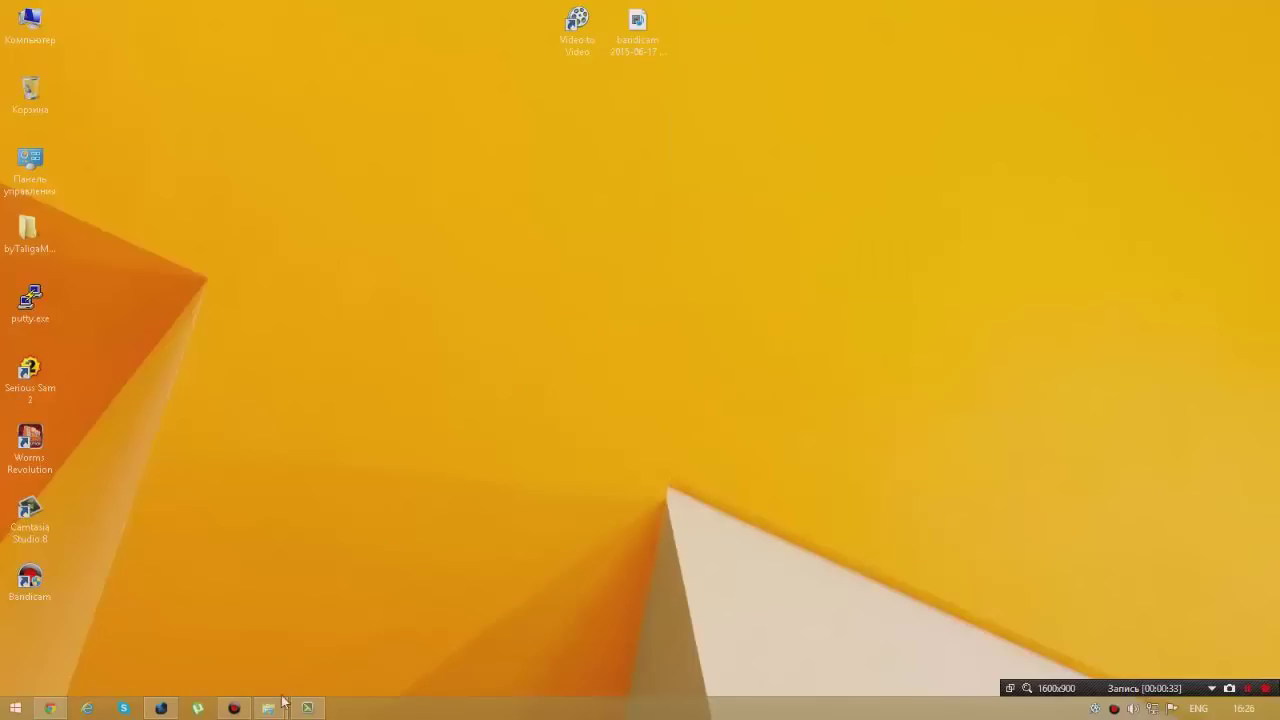
Step: Play the original 16-20-22-460 AVI recording full screen to judge its quality, and close the player and folder windows
{"action": "mouse_move", "coordinate": [270, 704]}
{"action": "left_click", "coordinate": [217, 634]}
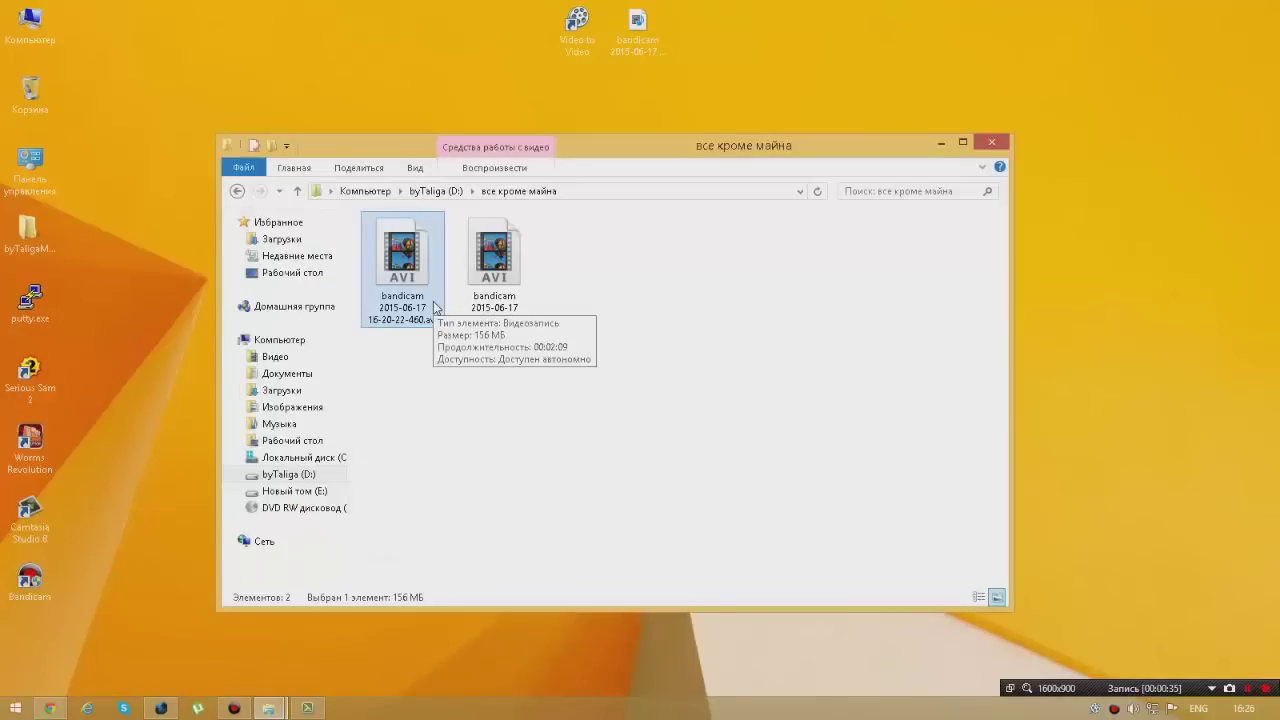
{"action": "double_click", "coordinate": [433, 306]}
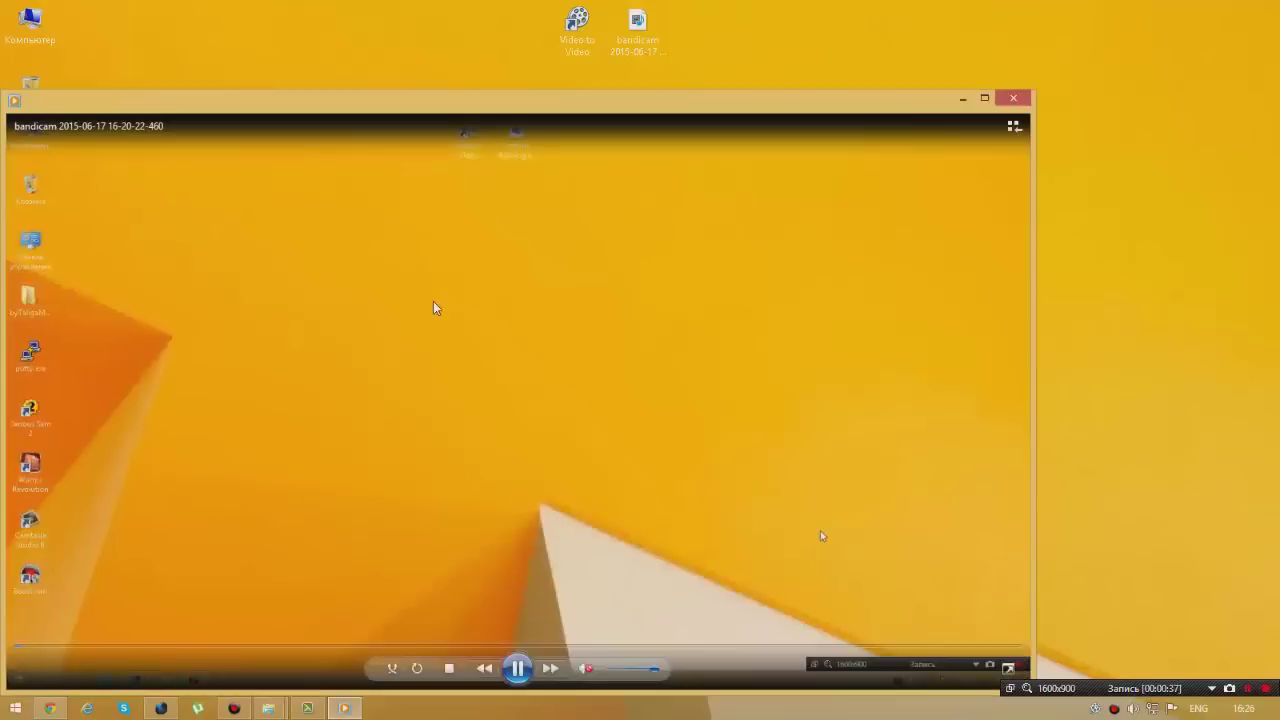
{"action": "double_click", "coordinate": [433, 306]}
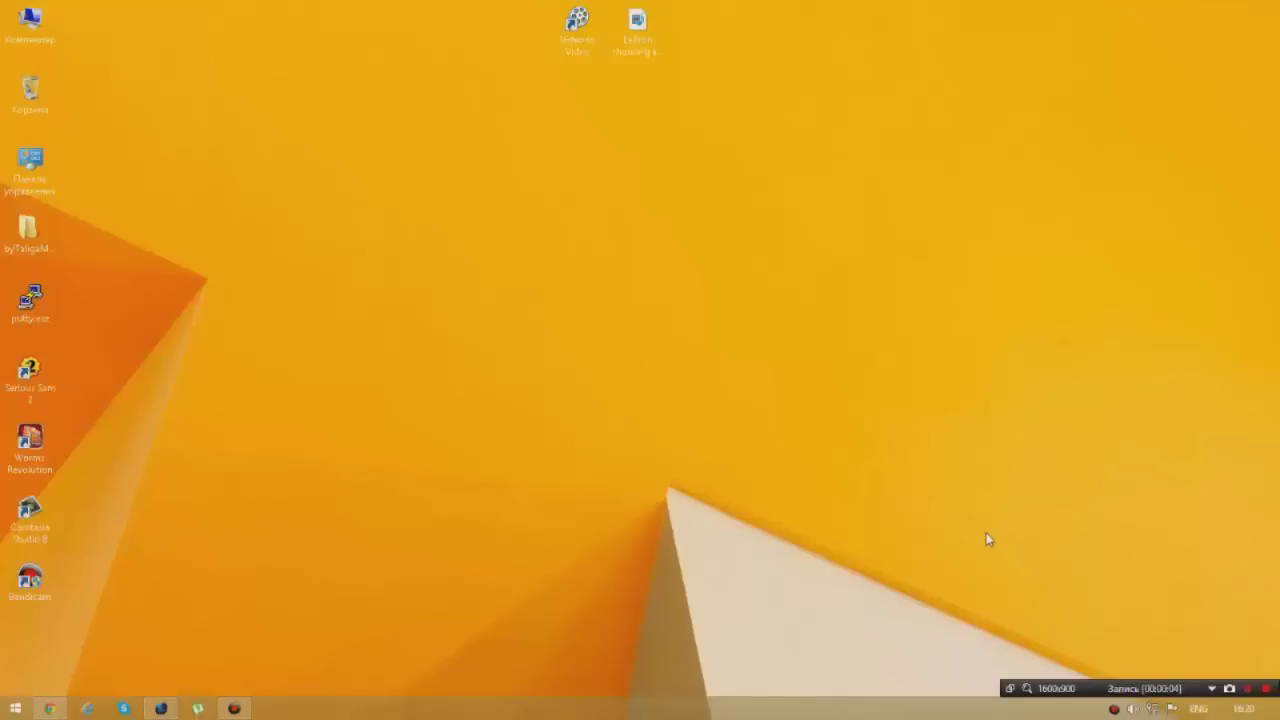
{"action": "key", "text": "Escape"}
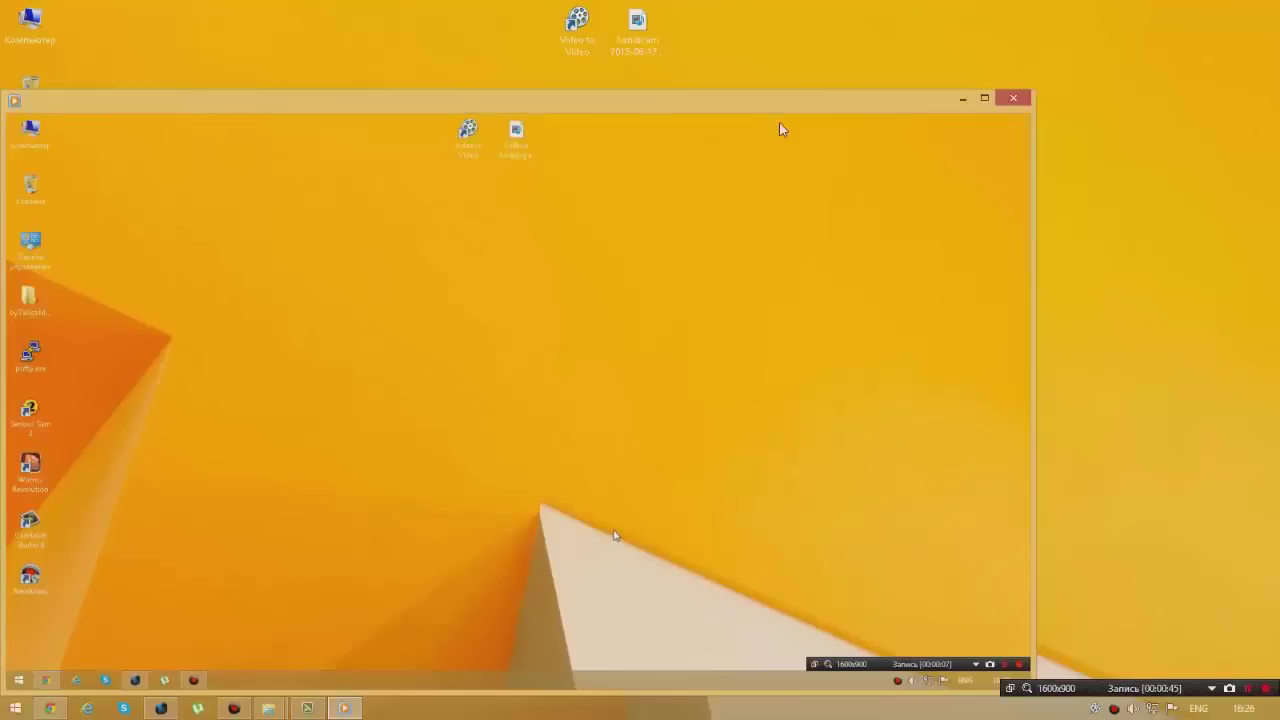
{"action": "left_click", "coordinate": [1012, 100]}
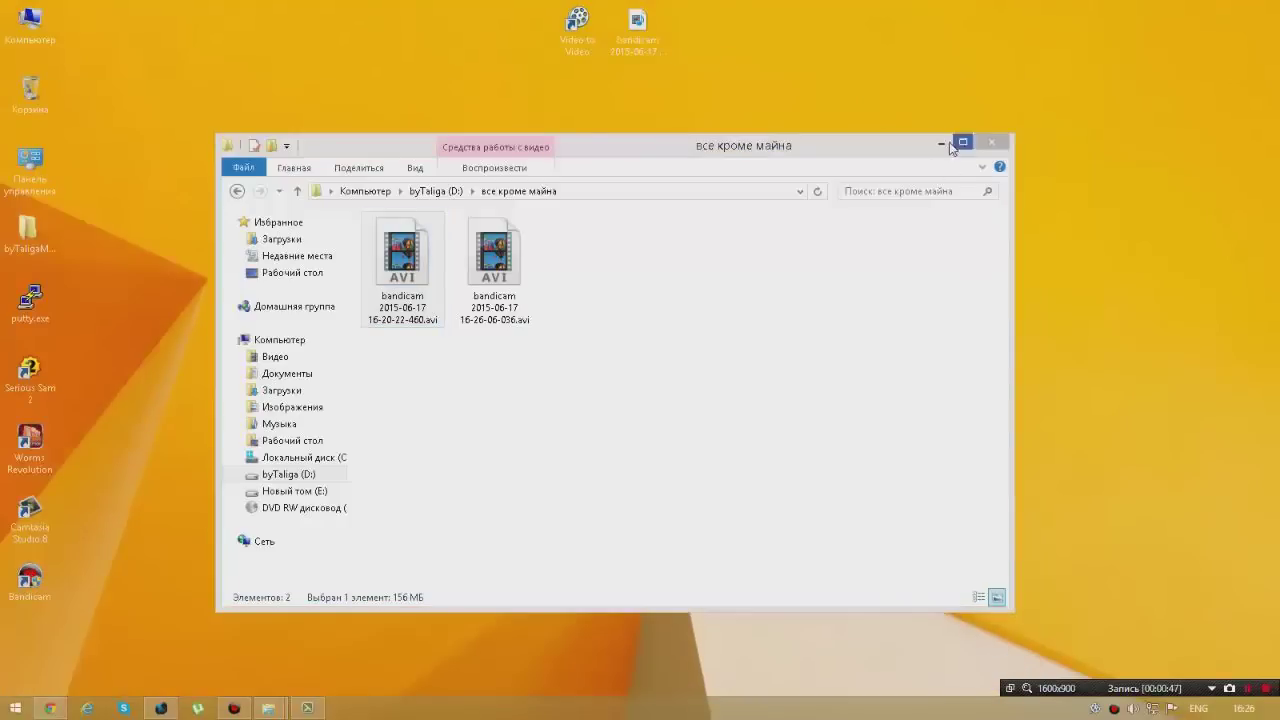
{"action": "left_click", "coordinate": [951, 138]}
Step: Play the converted MP4 from the desktop full screen to compare its quality, and close the player
{"action": "double_click", "coordinate": [641, 20]}
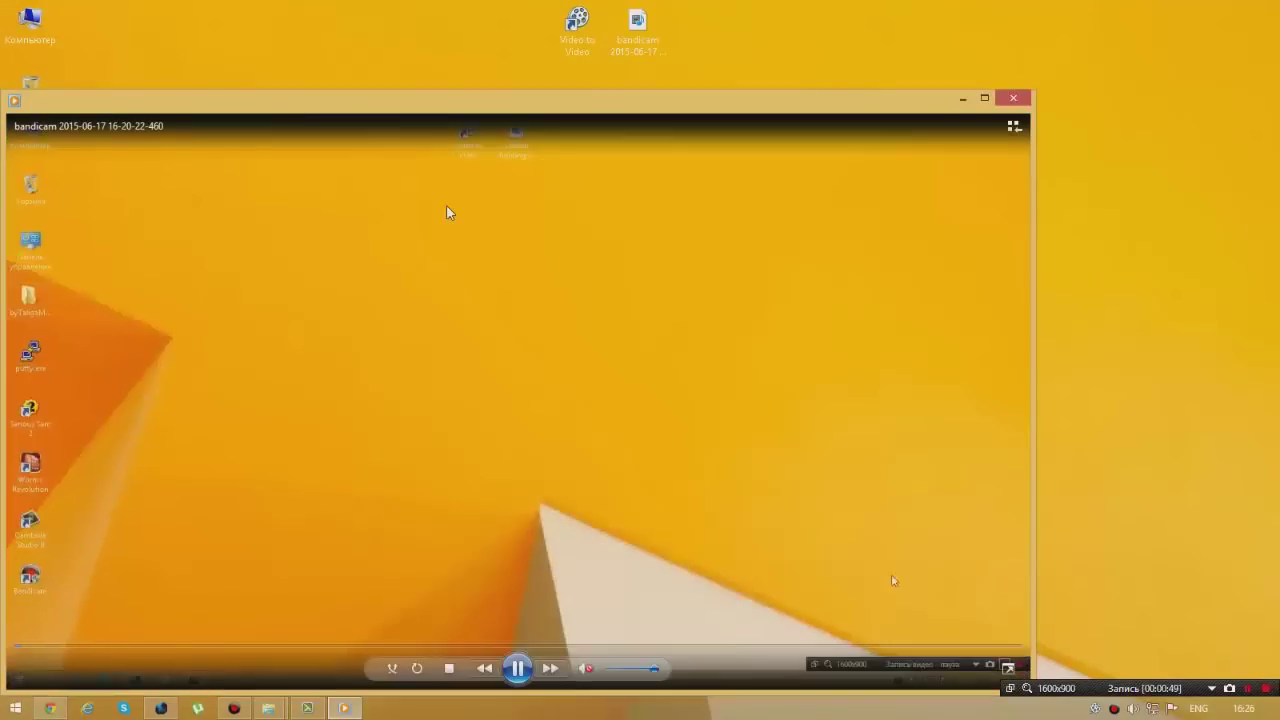
{"action": "double_click", "coordinate": [449, 211]}
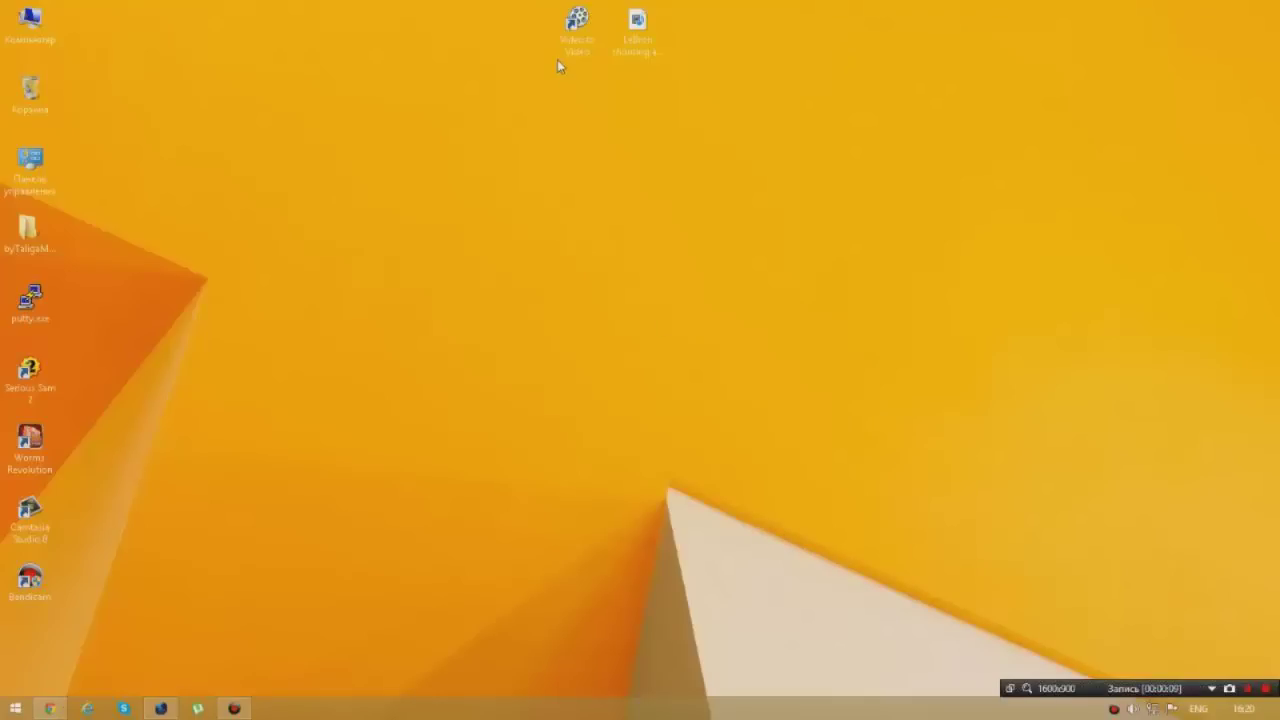
{"action": "key", "text": "Escape"}
{"action": "left_click", "coordinate": [1000, 99]}
Step: Recheck the converted MP4's size in its properties and close them
{"action": "right_click", "coordinate": [655, 36]}
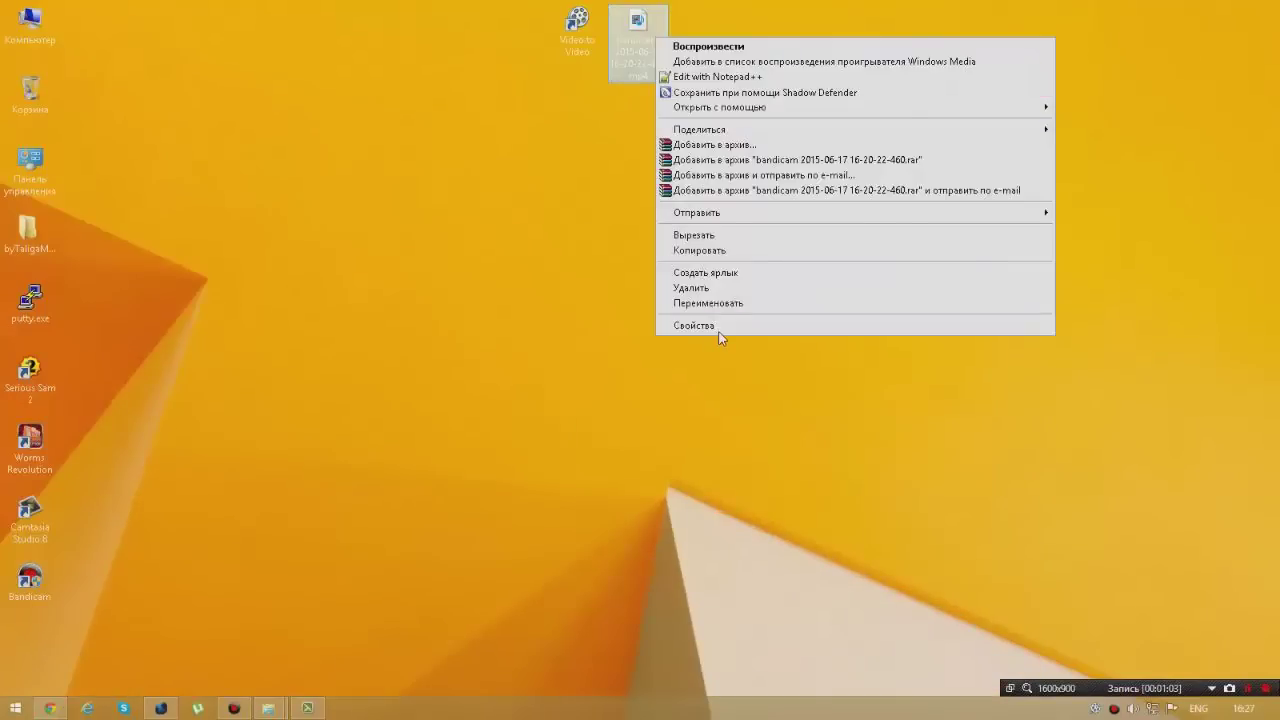
{"action": "left_click", "coordinate": [720, 327]}
{"action": "left_click", "coordinate": [856, 430]}
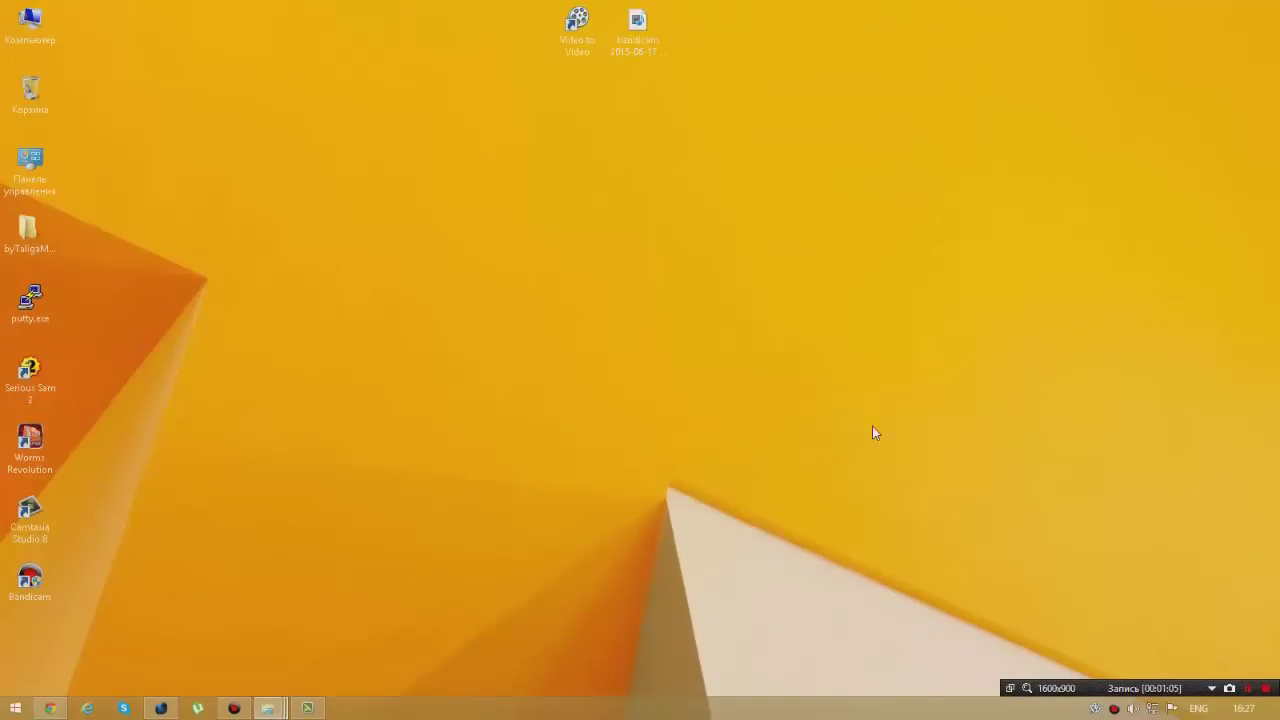